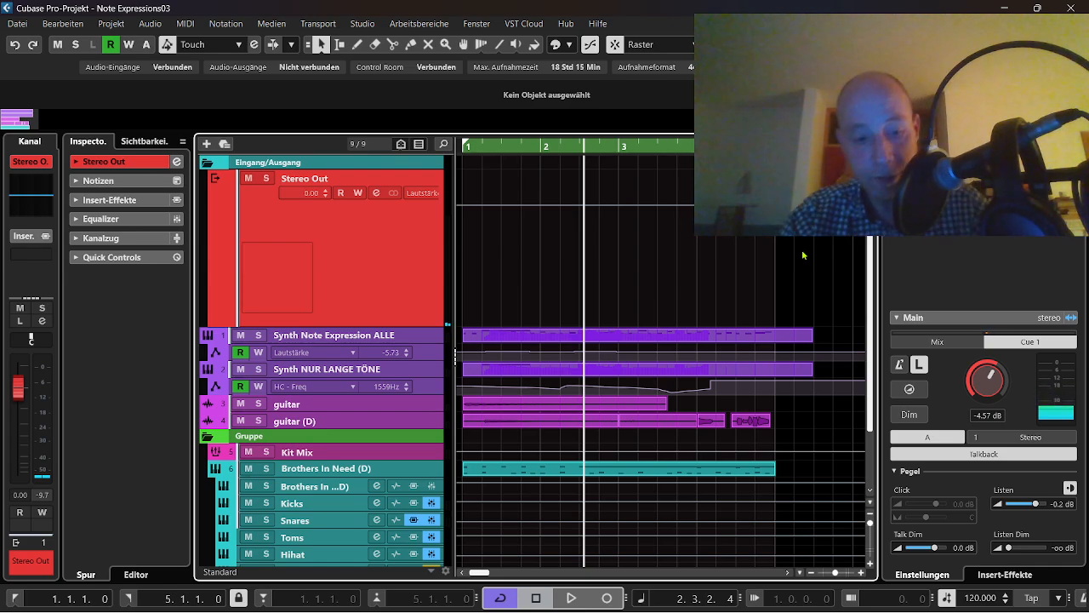
Play the whole arrangement from the project start, stop it and return the cursor to the beginning.
{"action": "key", "text": "Home"}
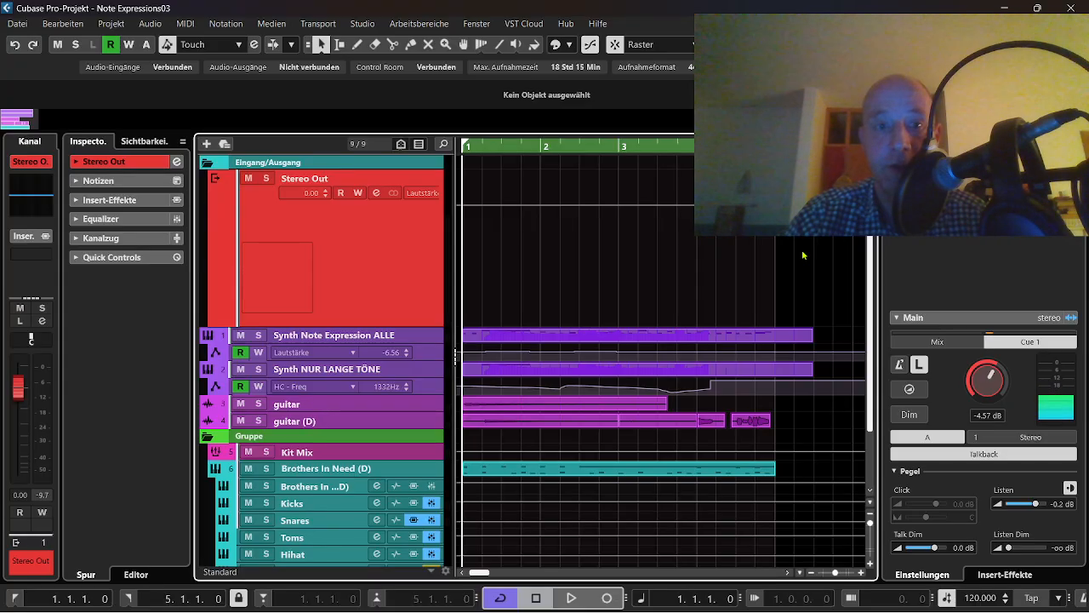
{"action": "key", "text": "space"}
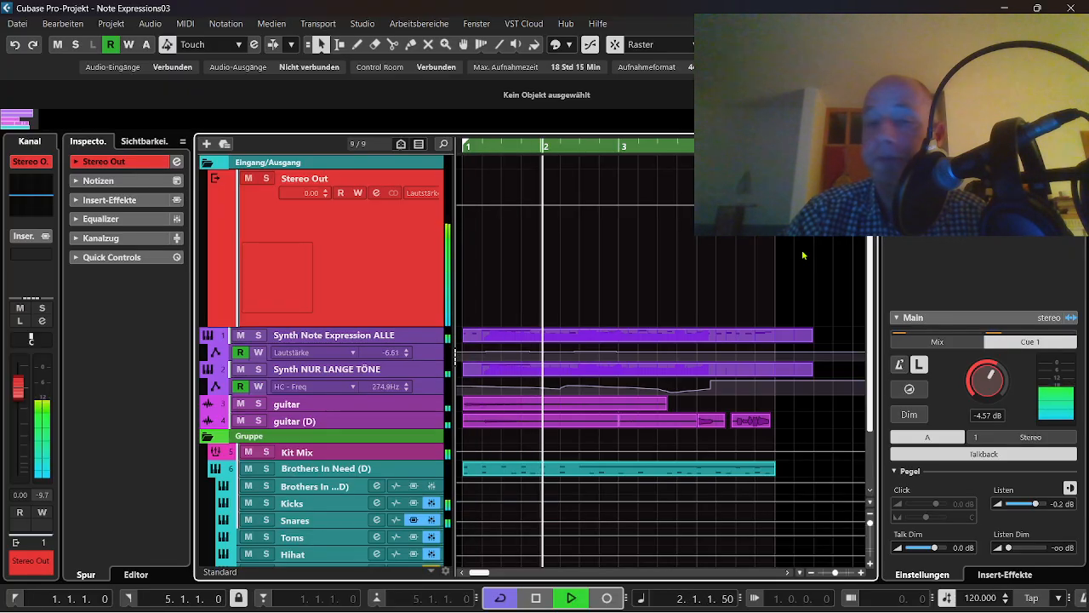
{"action": "key", "text": "space"}
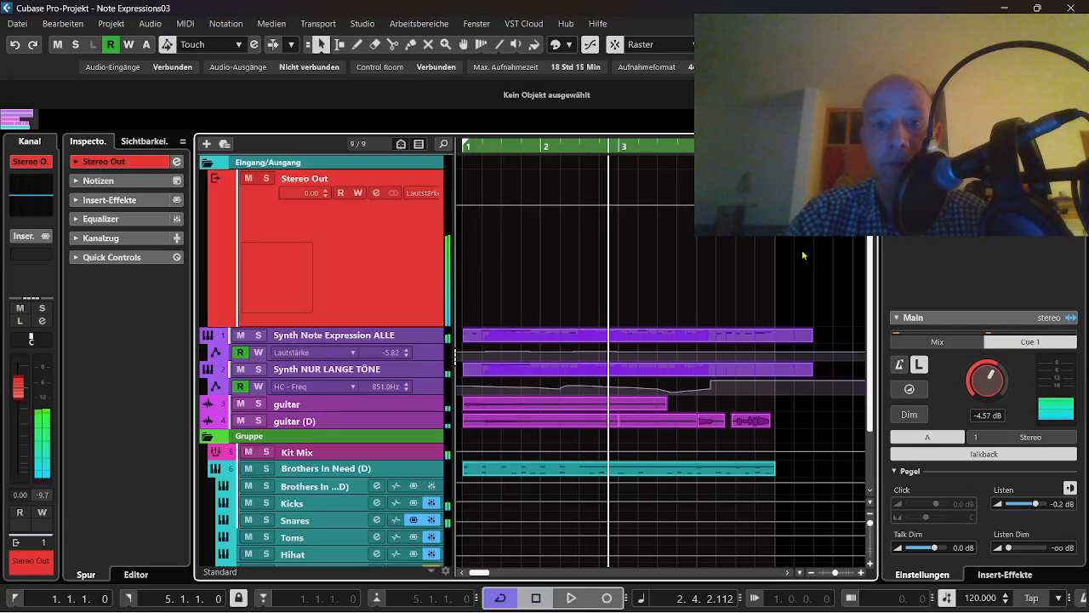
{"action": "key", "text": "period"}
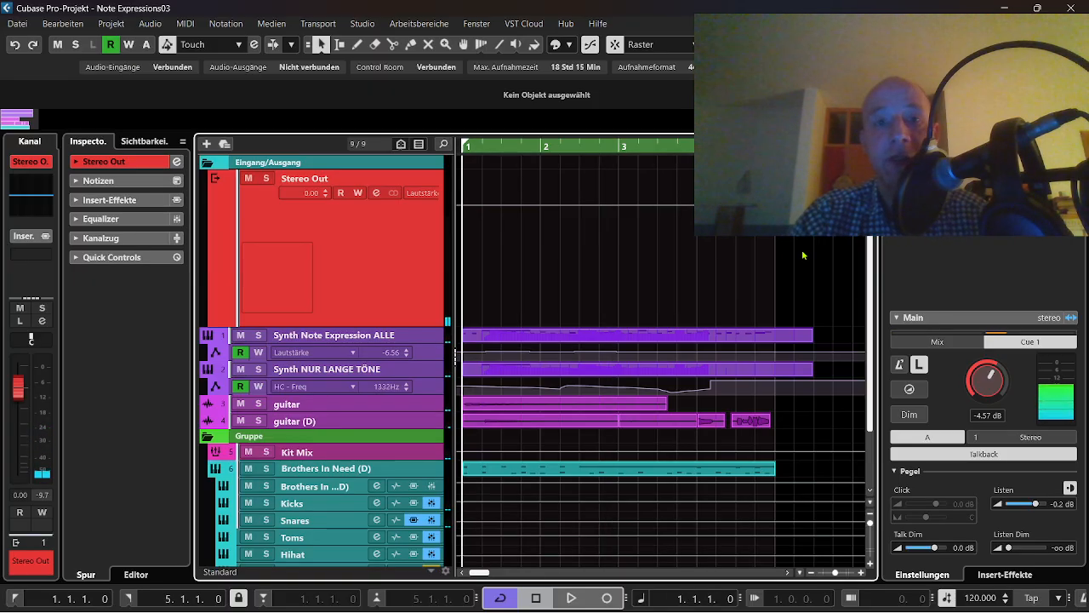
Select and solo the Synth Note Expression ALLE track and play it from the project start.
{"action": "right_click", "coordinate": [421, 331]}
{"action": "left_click", "coordinate": [415, 234]}
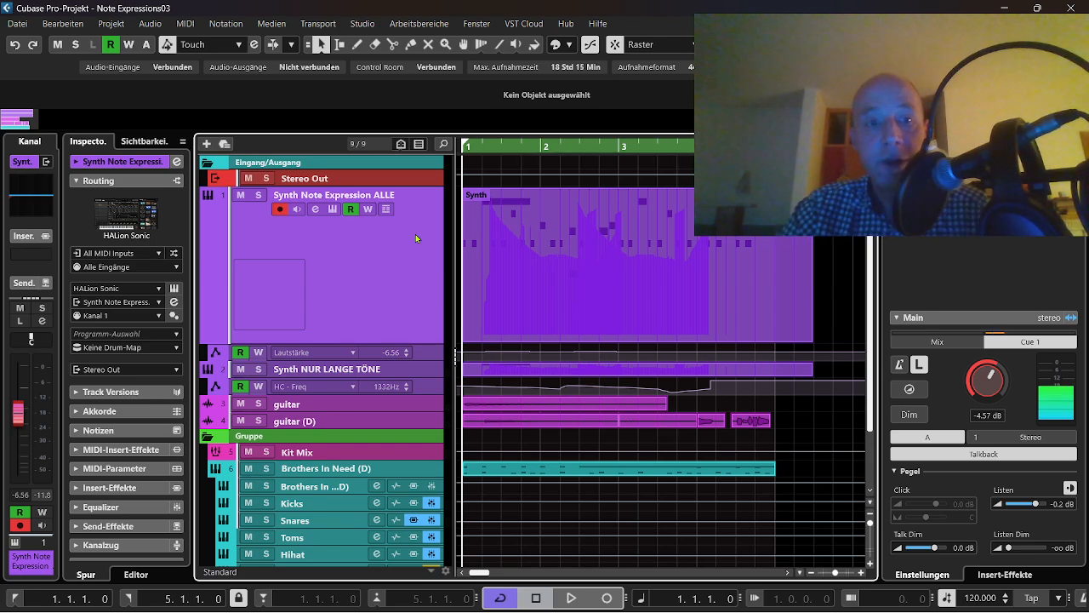
{"action": "left_click", "coordinate": [259, 195]}
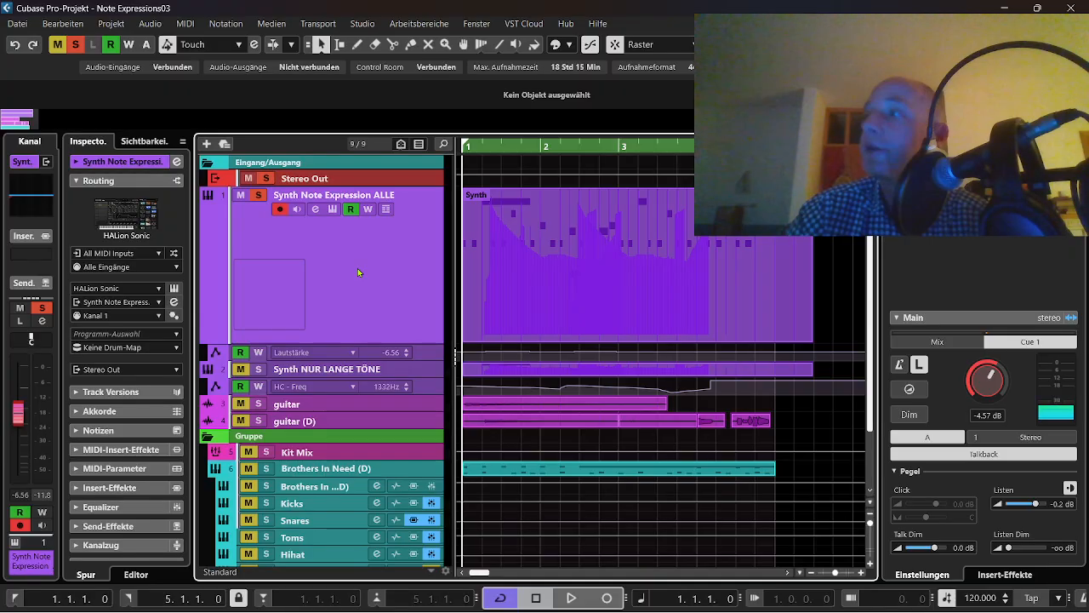
{"action": "key", "text": "space"}
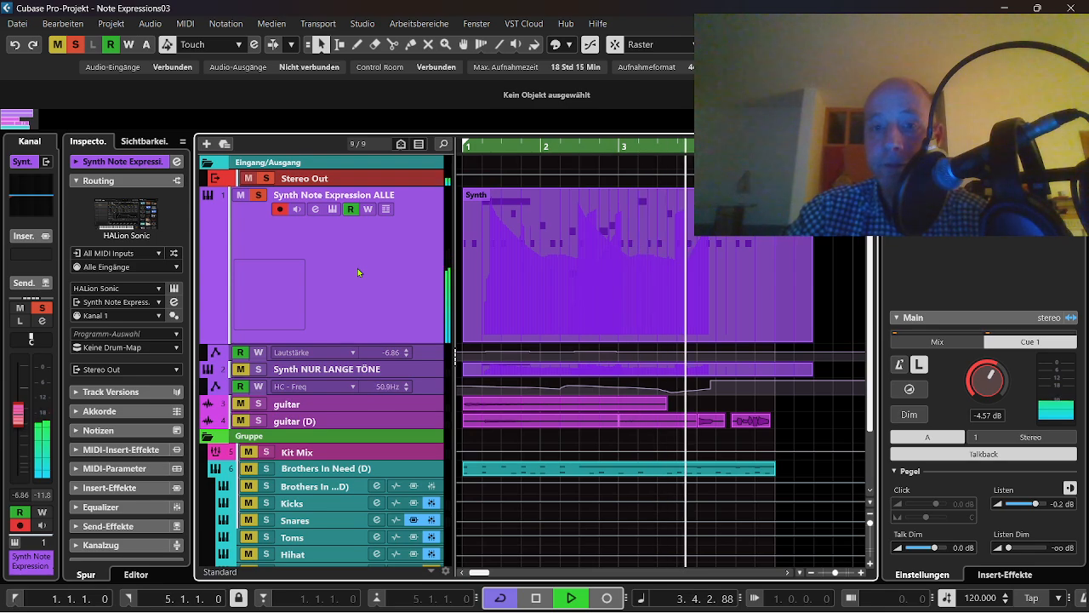
Open the Synth part in a separate Key Editor window and select its long A#2 and A#1 notes.
{"action": "double_click", "coordinate": [527, 237]}
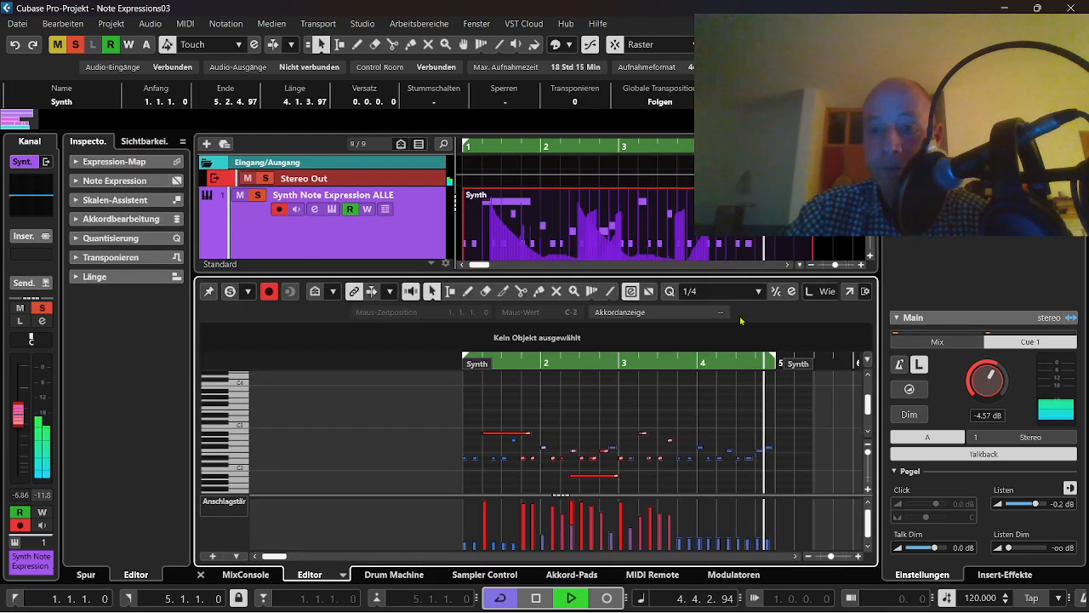
{"action": "left_click", "coordinate": [850, 291]}
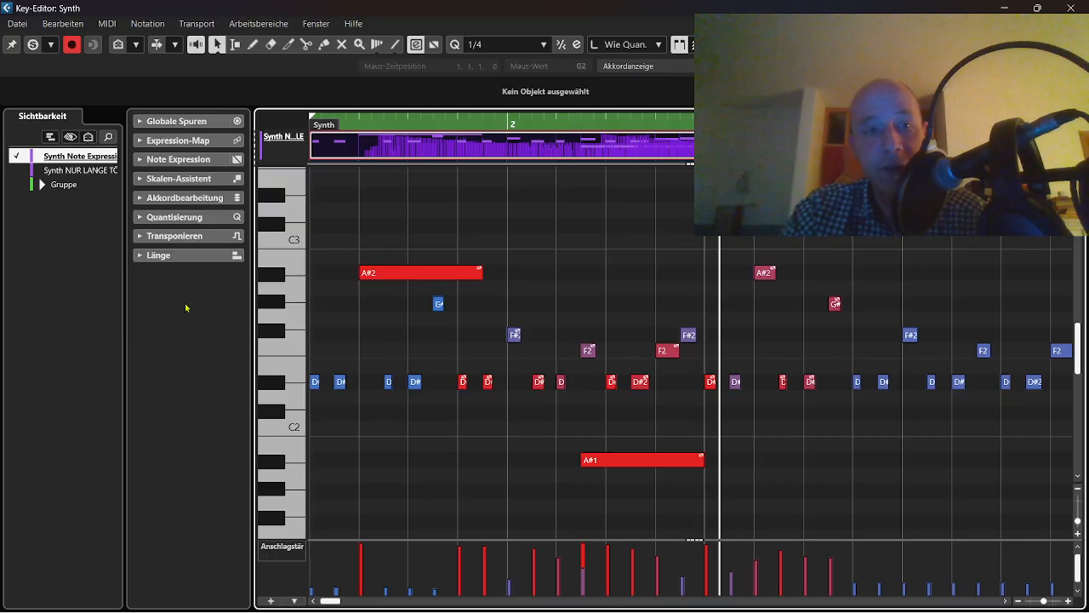
{"action": "left_click", "coordinate": [438, 272]}
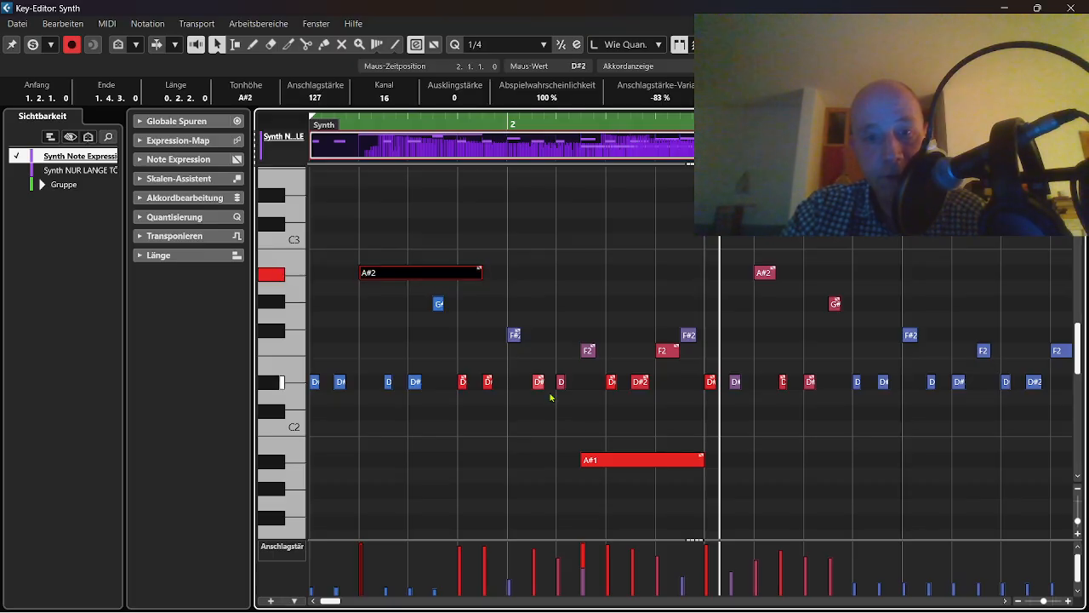
{"action": "left_click", "coordinate": [634, 461], "text": "shift"}
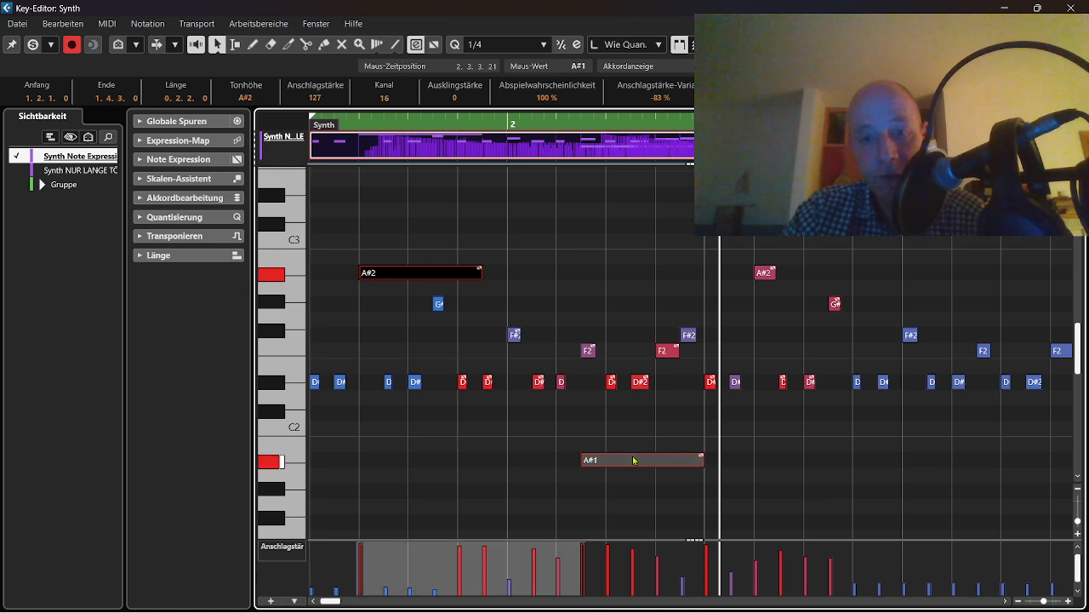
{"action": "left_click", "coordinate": [561, 271]}
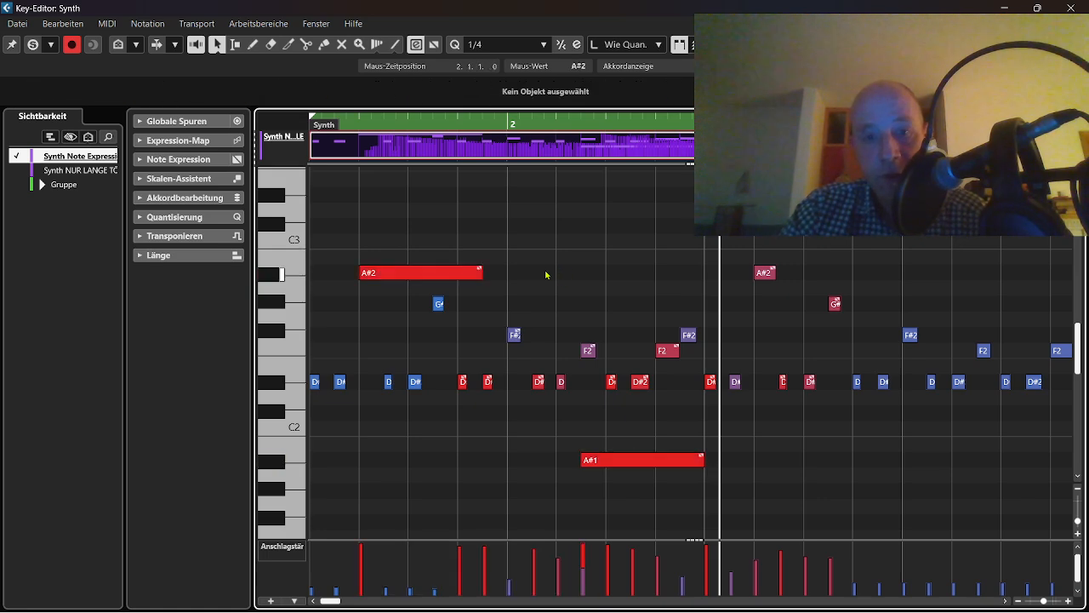
{"action": "left_click", "coordinate": [394, 276]}
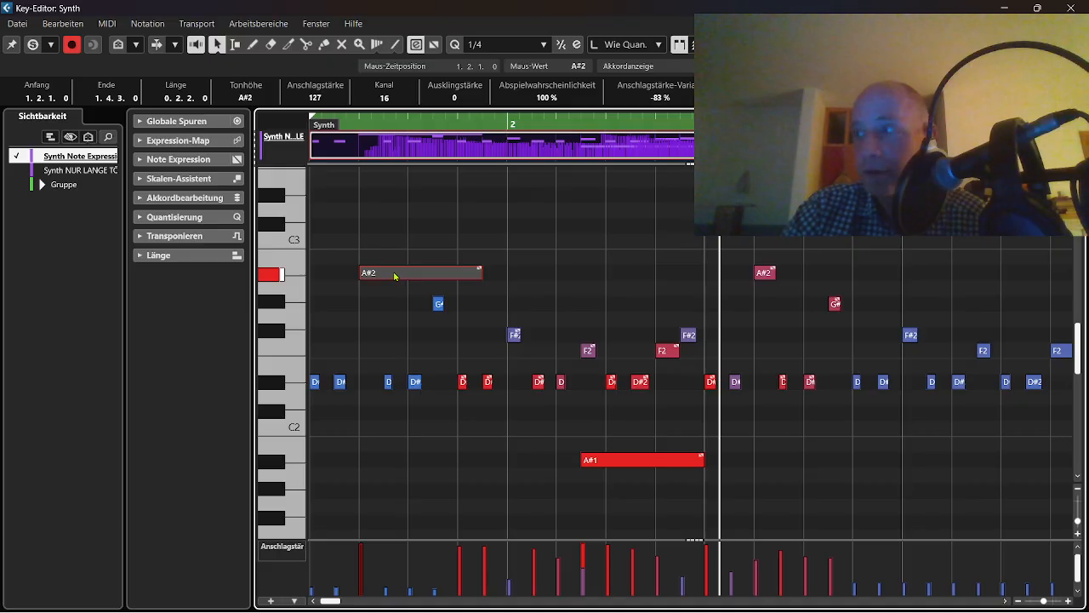
{"action": "left_click", "coordinate": [630, 459]}
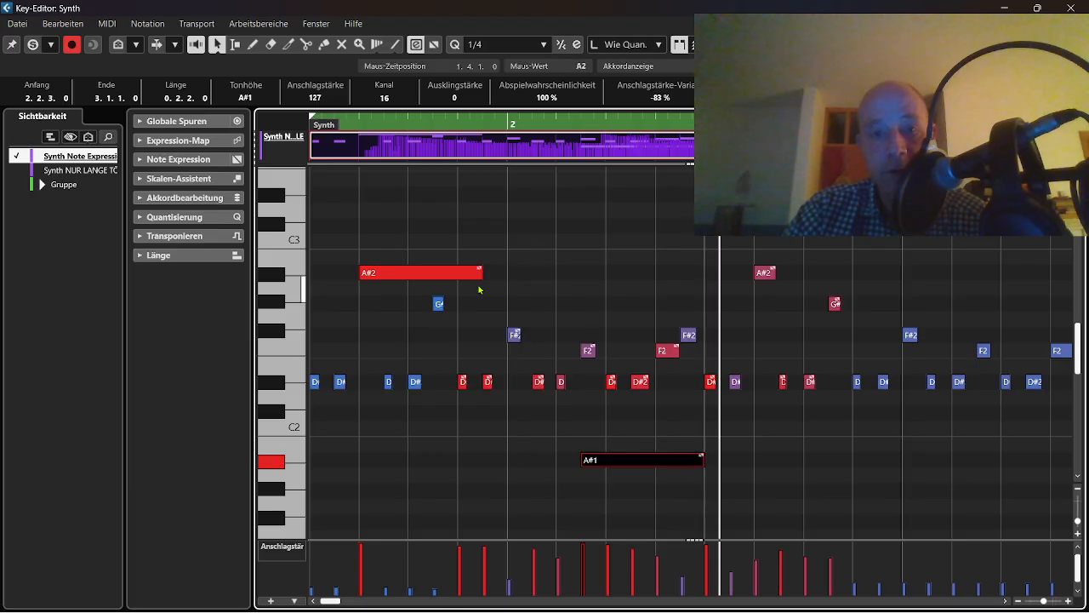
{"action": "left_click", "coordinate": [394, 274]}
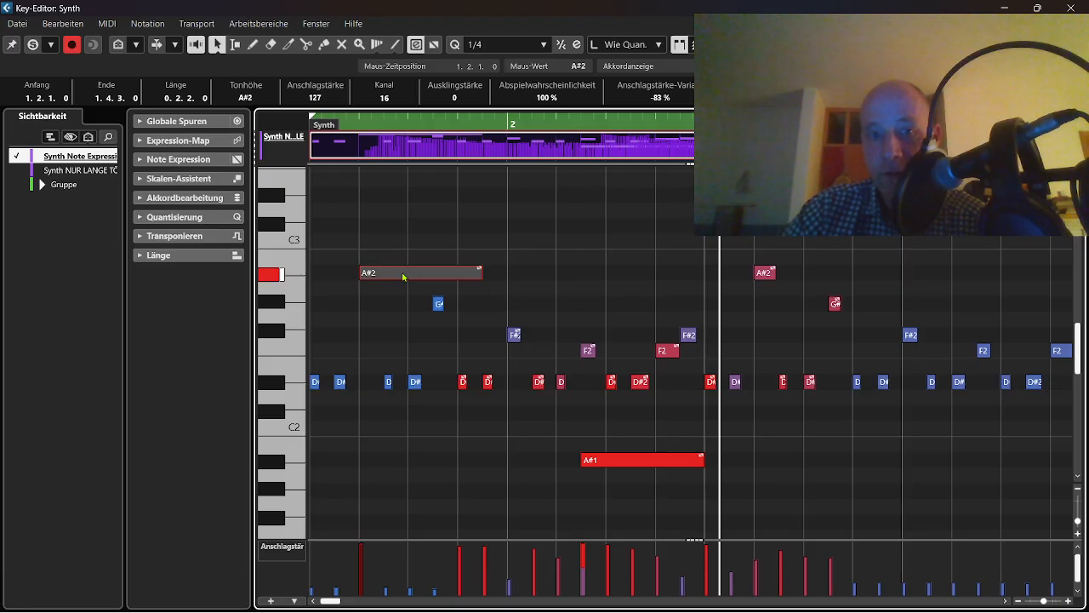
Solo the editor, play the part from the start of the long A#2 note, and select the long A#1 and A#2 notes in turn.
{"action": "left_click", "coordinate": [343, 125]}
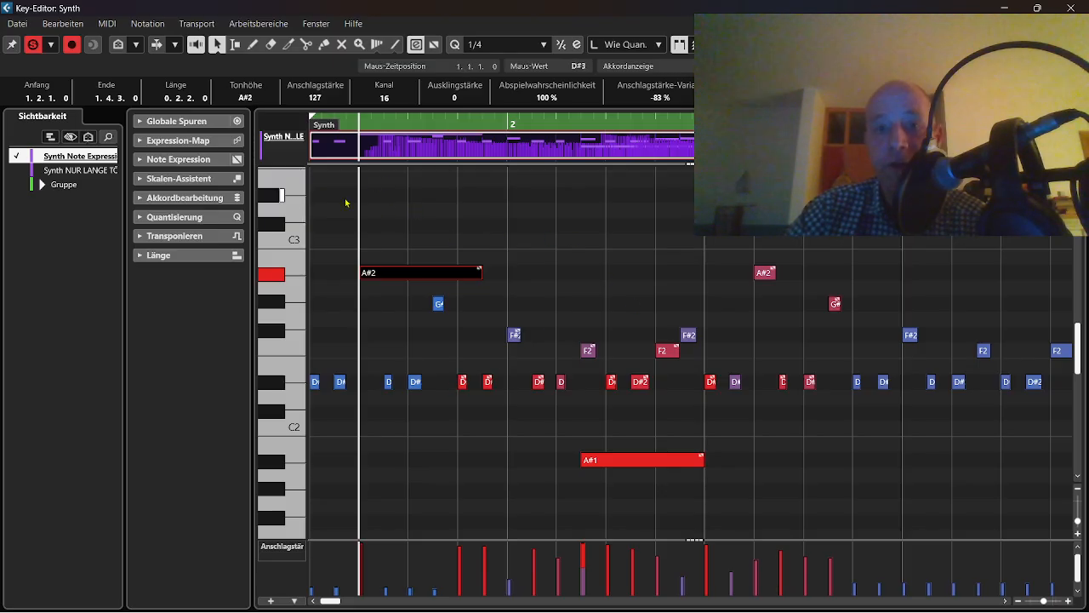
{"action": "key", "text": "space"}
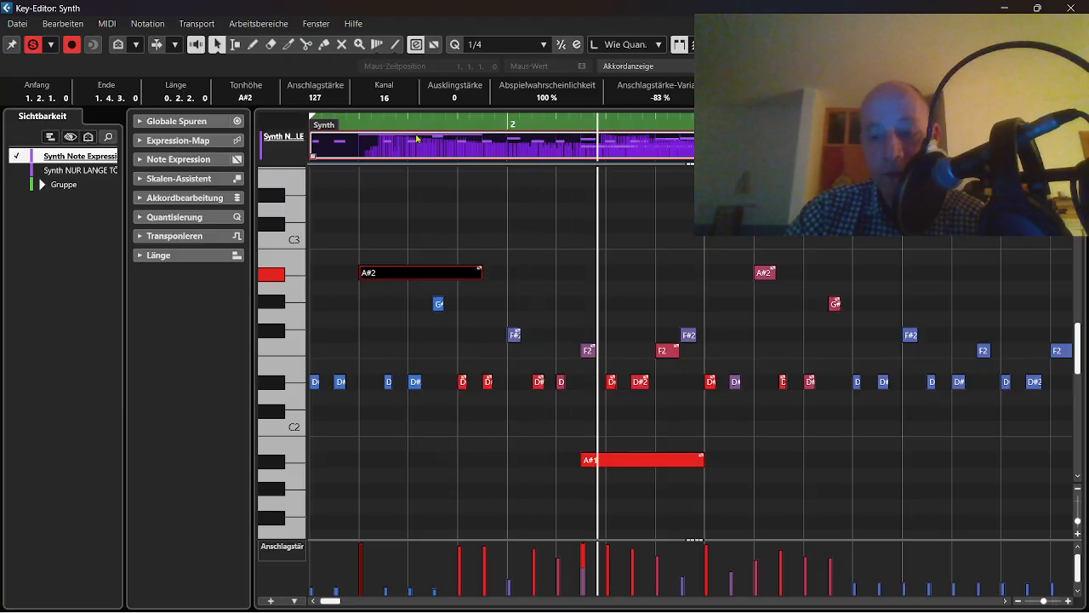
{"action": "key", "text": "KP_Decimal"}
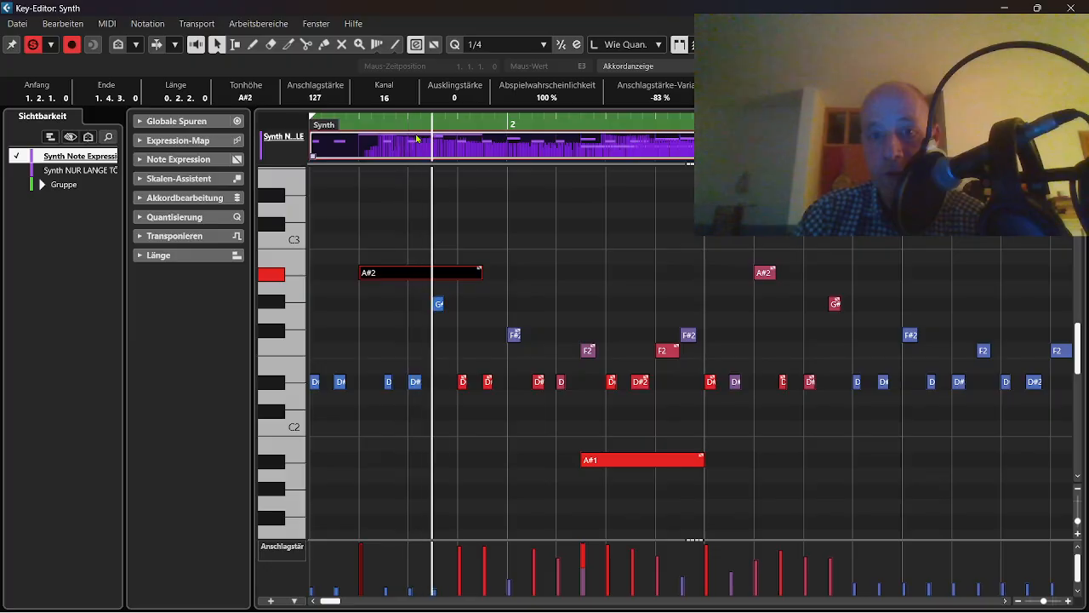
{"action": "key", "text": "KP_Decimal"}
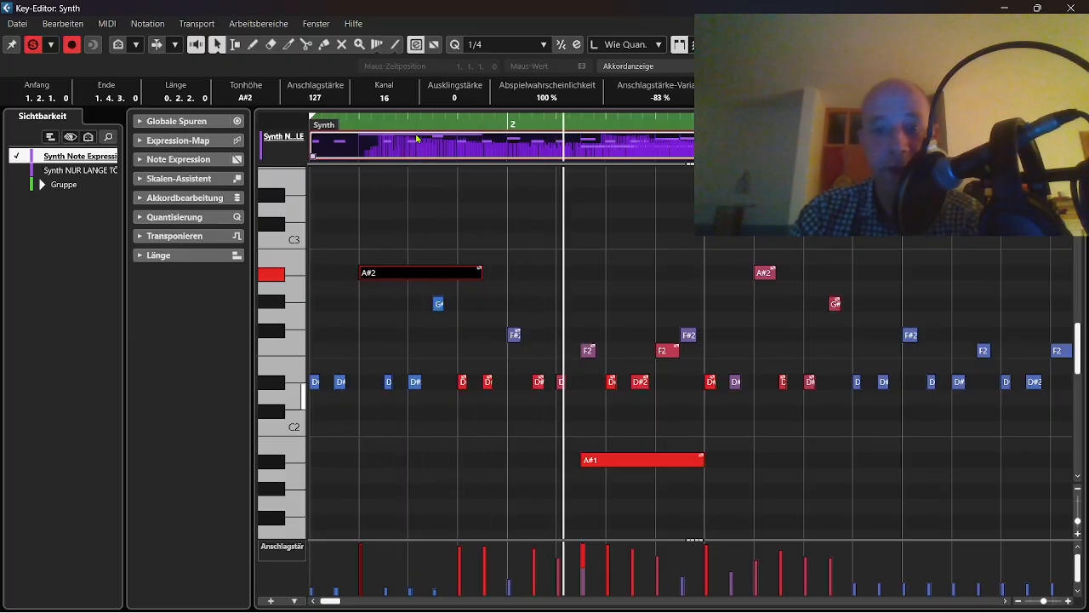
{"action": "left_click", "coordinate": [651, 460]}
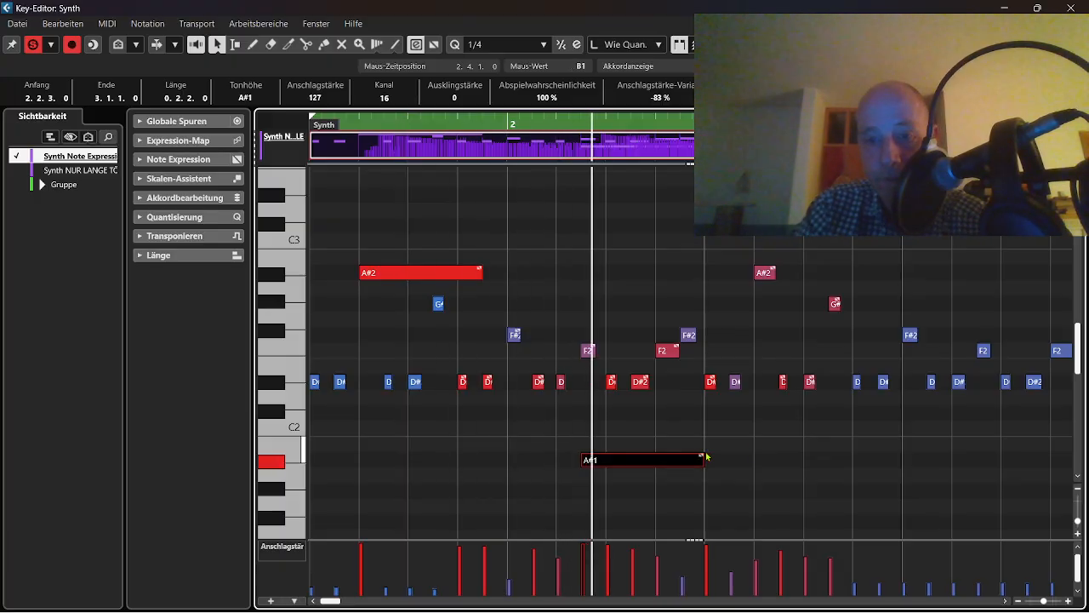
{"action": "left_click", "coordinate": [440, 275]}
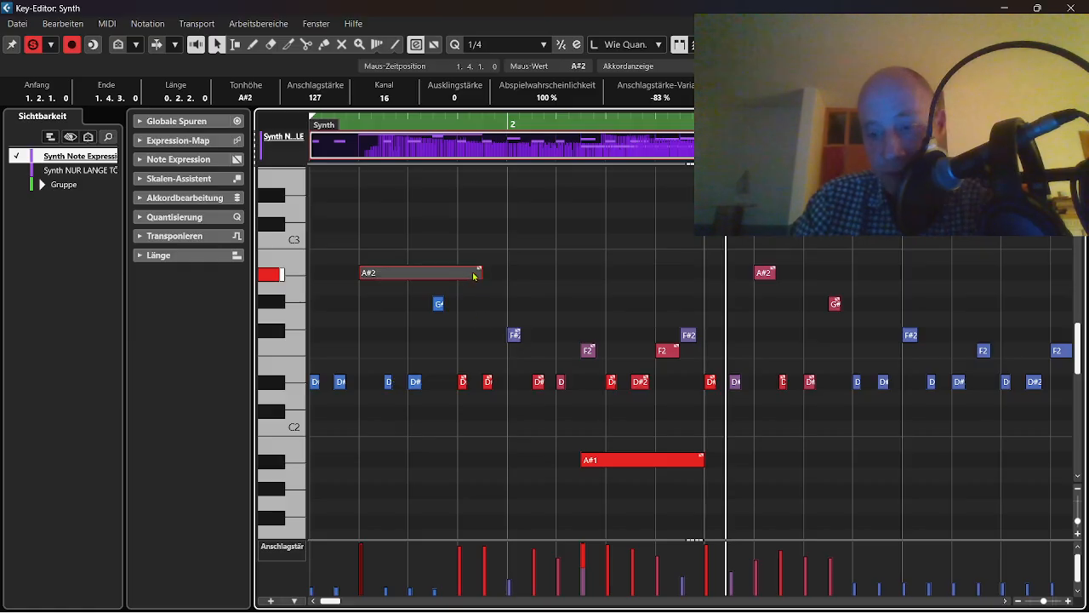
Leave the Key Editor, view the track's HALion Sonic instrument window and close it.
{"action": "key", "text": "Return"}
{"action": "key", "text": "Return"}
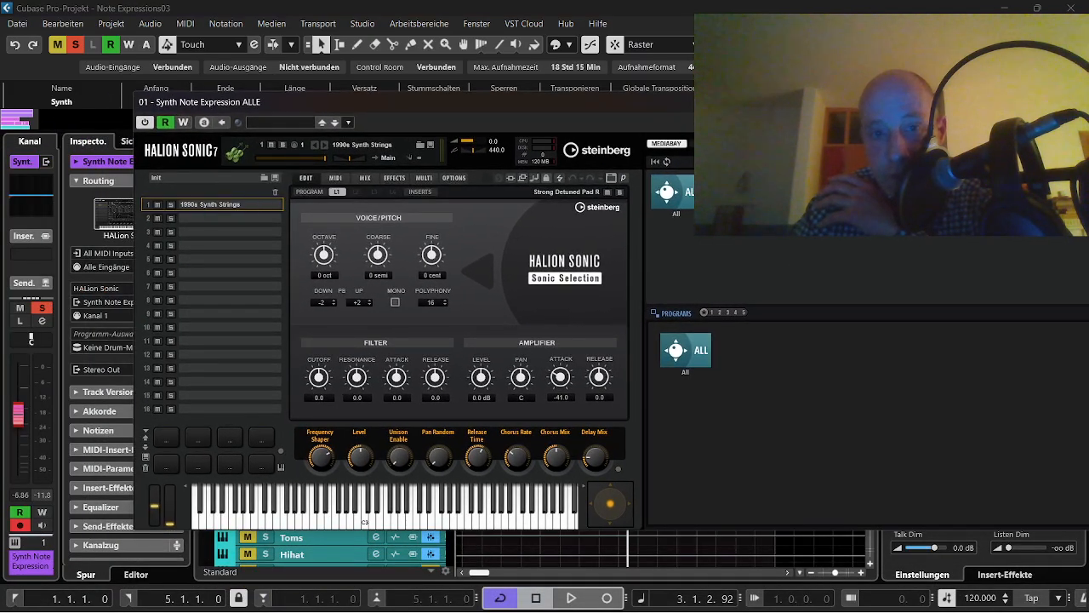
{"action": "left_click_drag", "start_coordinate": [748, 103], "coordinate": [0, 118]}
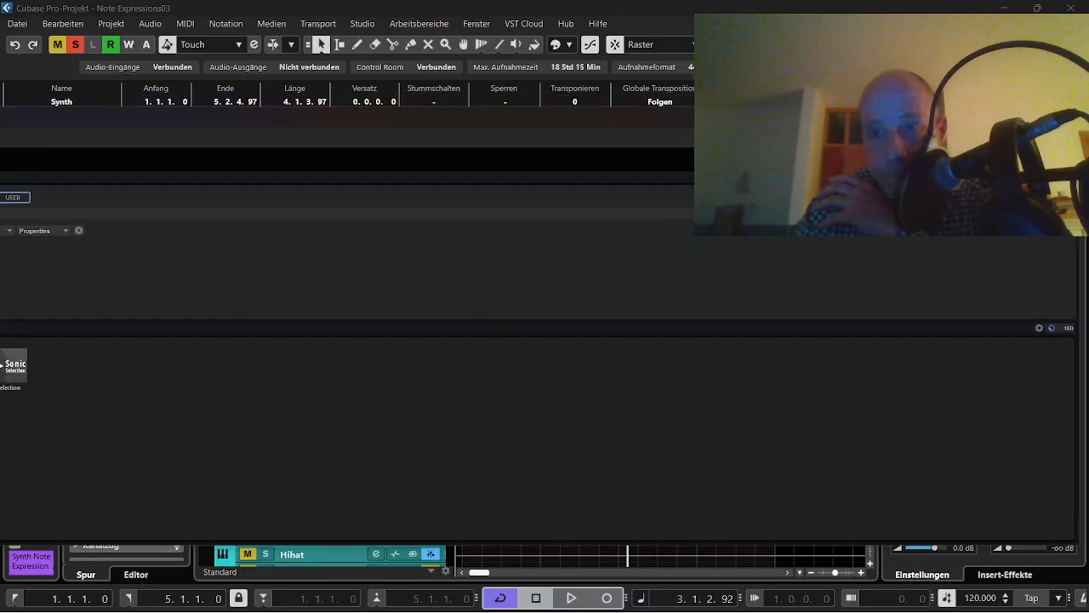
{"action": "left_click", "coordinate": [1012, 119]}
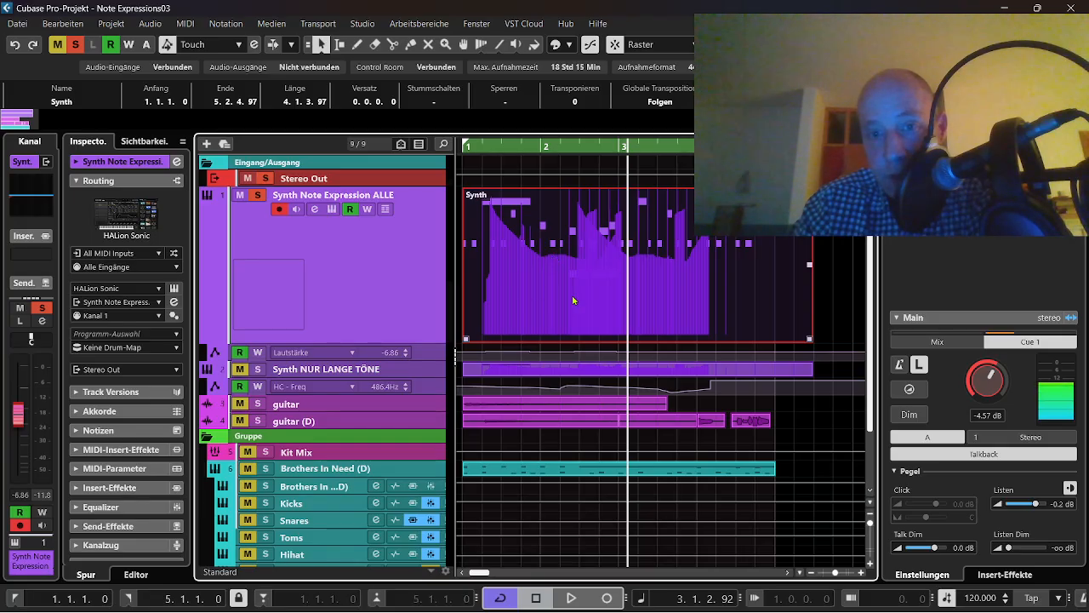
Reopen the Synth part in a separate Key Editor window and select the long A#1 and A#2 notes in turn.
{"action": "double_click", "coordinate": [552, 254]}
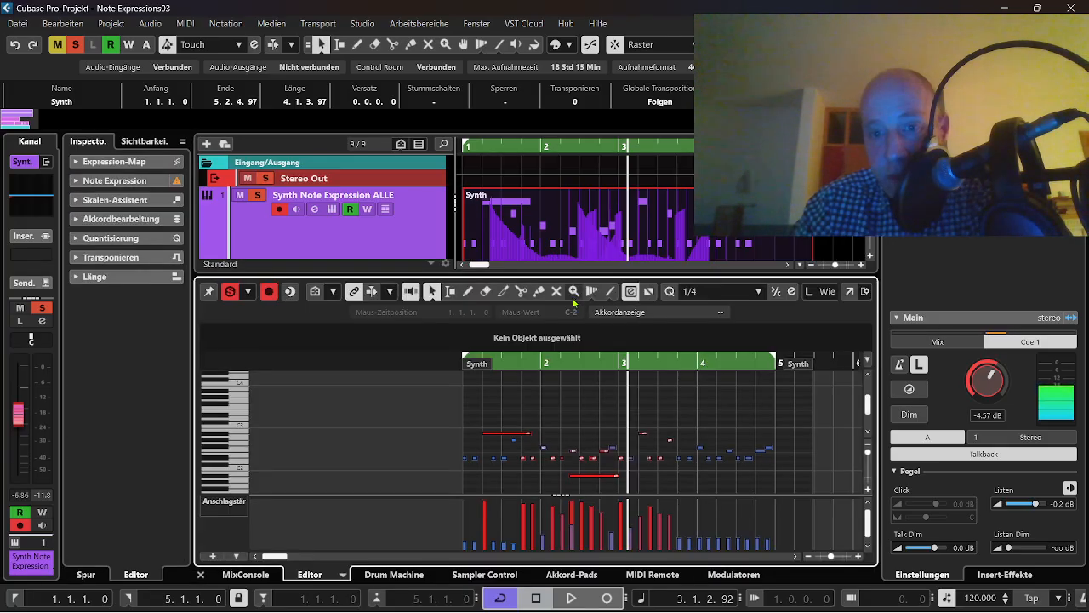
{"action": "left_click", "coordinate": [850, 291]}
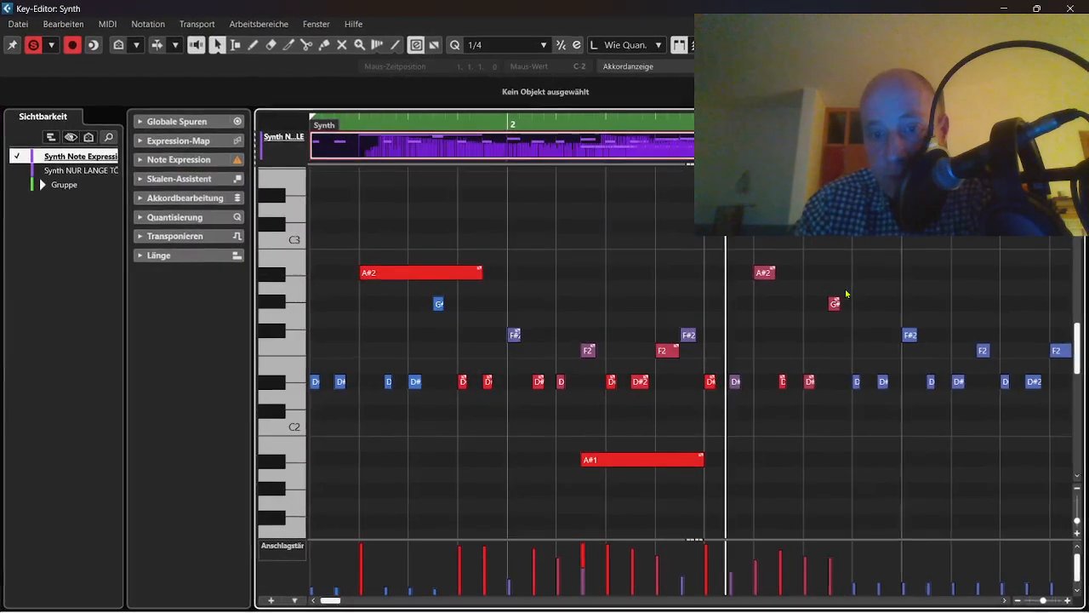
{"action": "left_click", "coordinate": [405, 274]}
{"action": "left_click", "coordinate": [655, 459]}
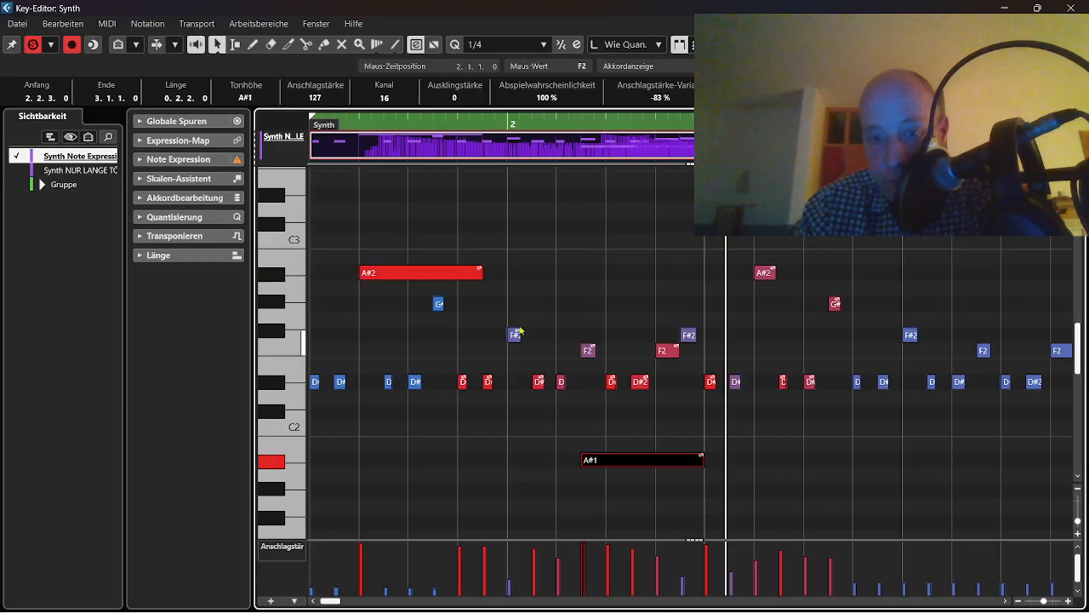
{"action": "left_click", "coordinate": [441, 272]}
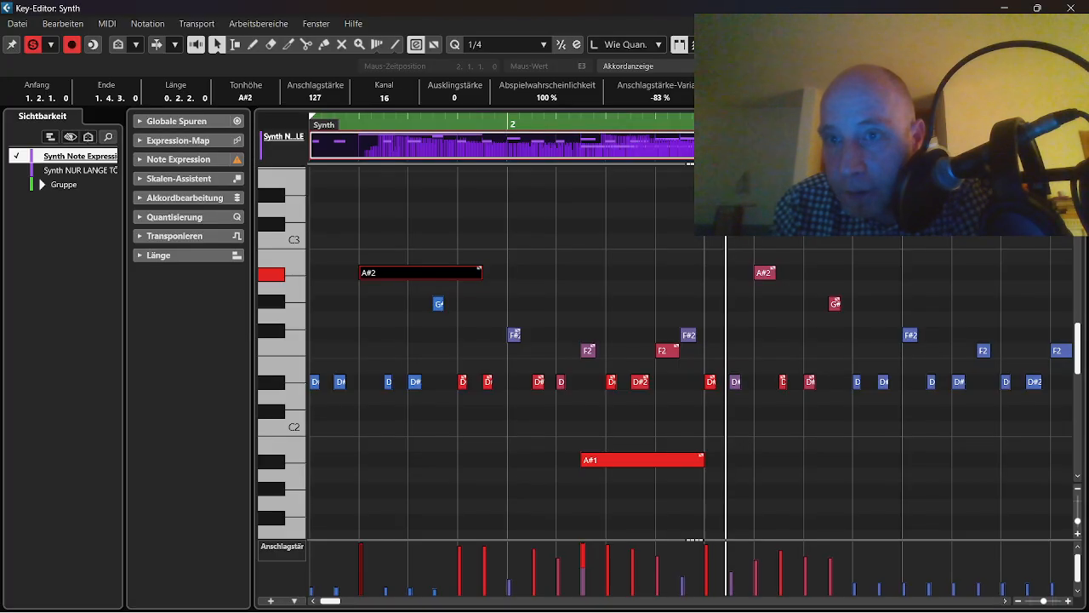
Examine the Key Editor's toolbar setup for the Note-Expression-Daten anzeigen option.
{"action": "left_click", "coordinate": [1075, 44]}
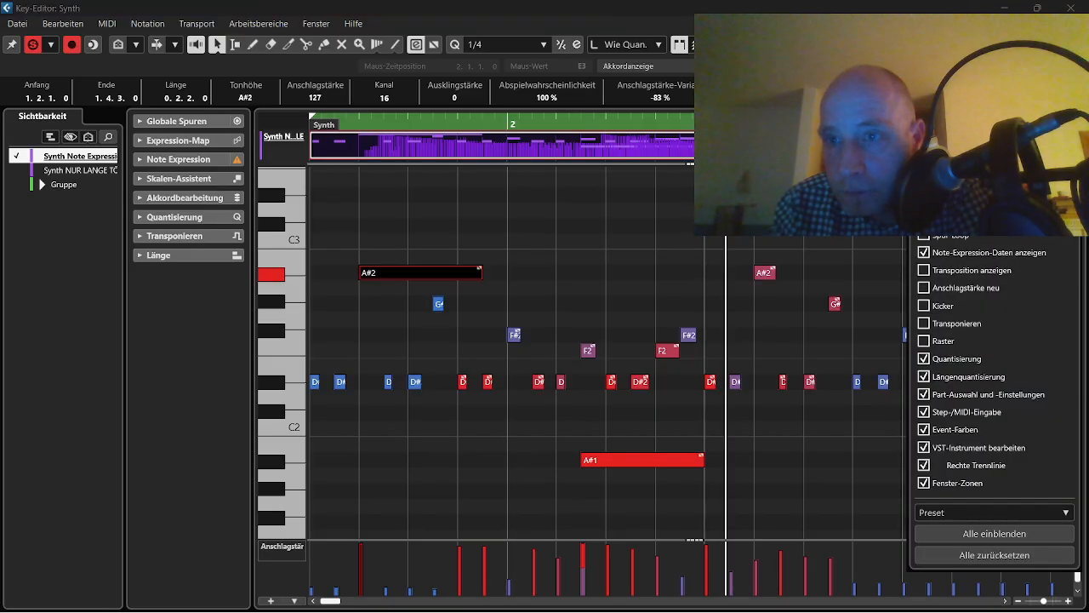
{"action": "left_click", "coordinate": [926, 32]}
{"action": "right_click", "coordinate": [793, 47]}
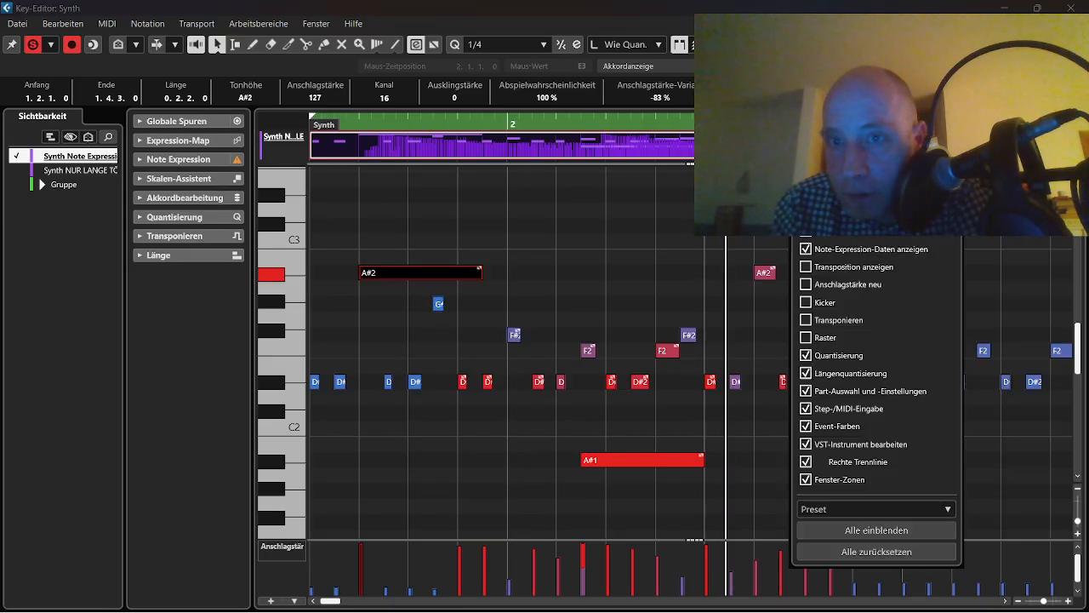
{"action": "left_click", "coordinate": [776, 47]}
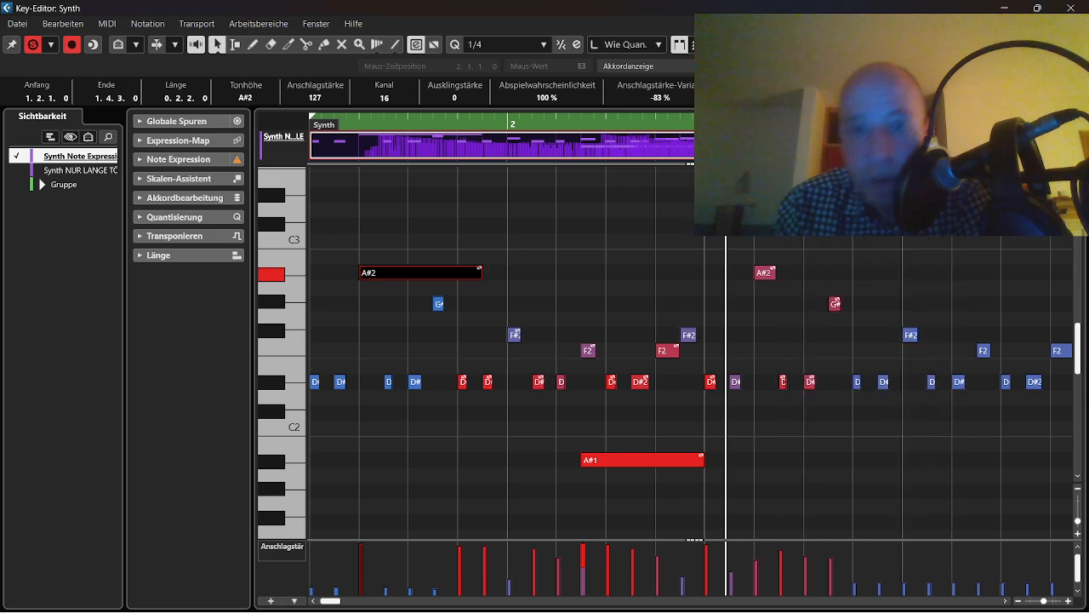
{"action": "right_click", "coordinate": [768, 50]}
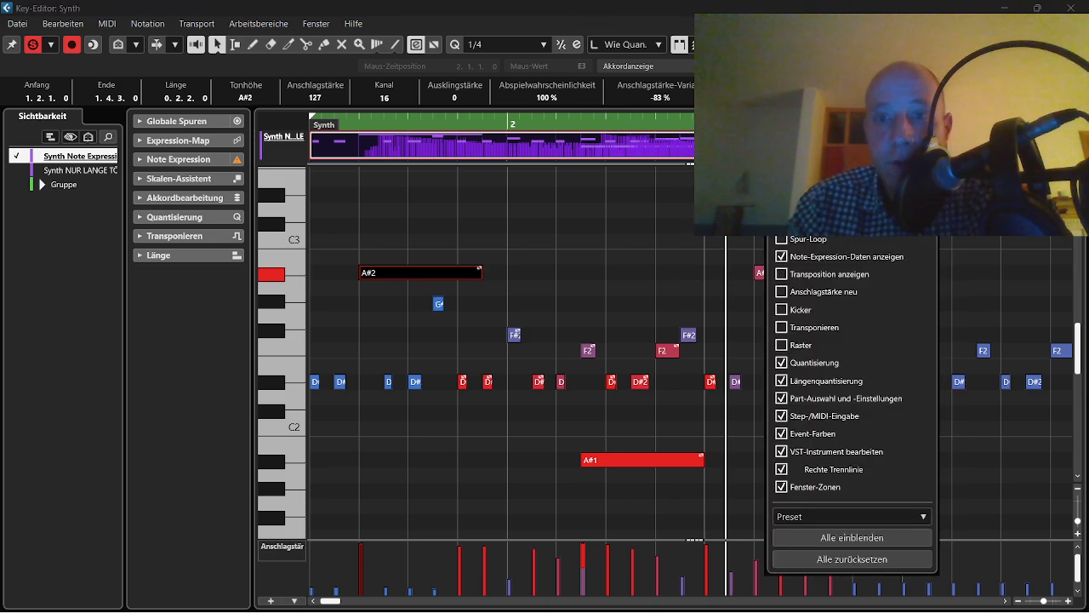
{"action": "right_click", "coordinate": [470, 44]}
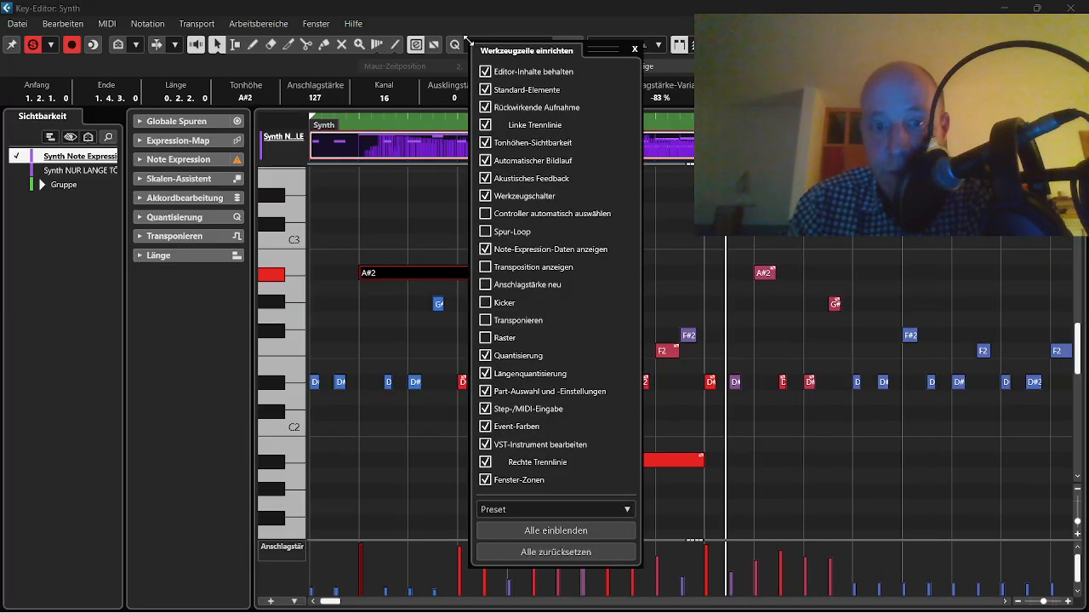
{"action": "left_click", "coordinate": [558, 27]}
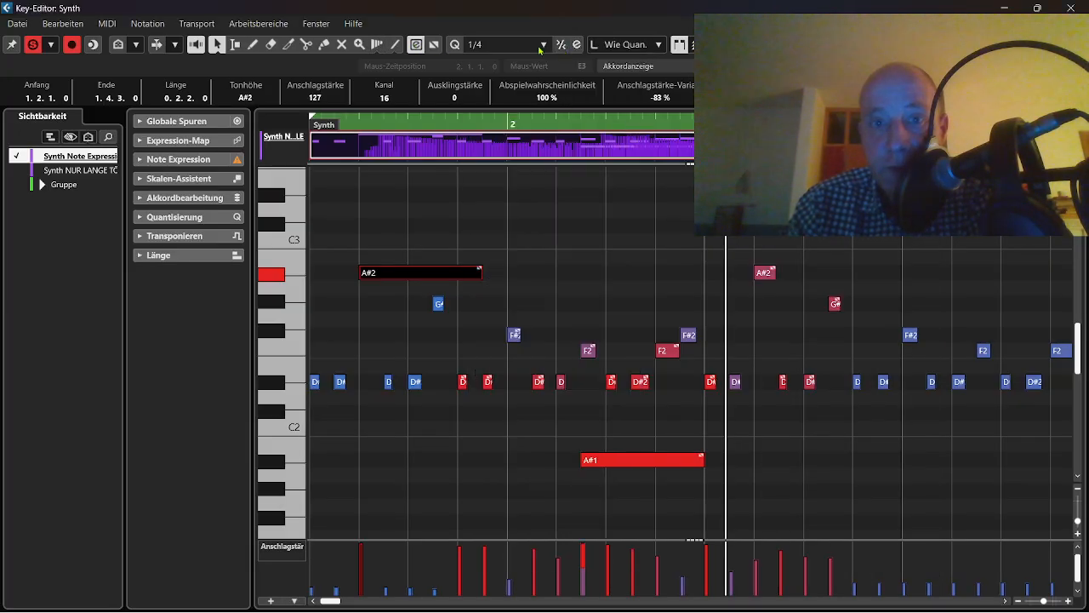
{"action": "right_click", "coordinate": [539, 48]}
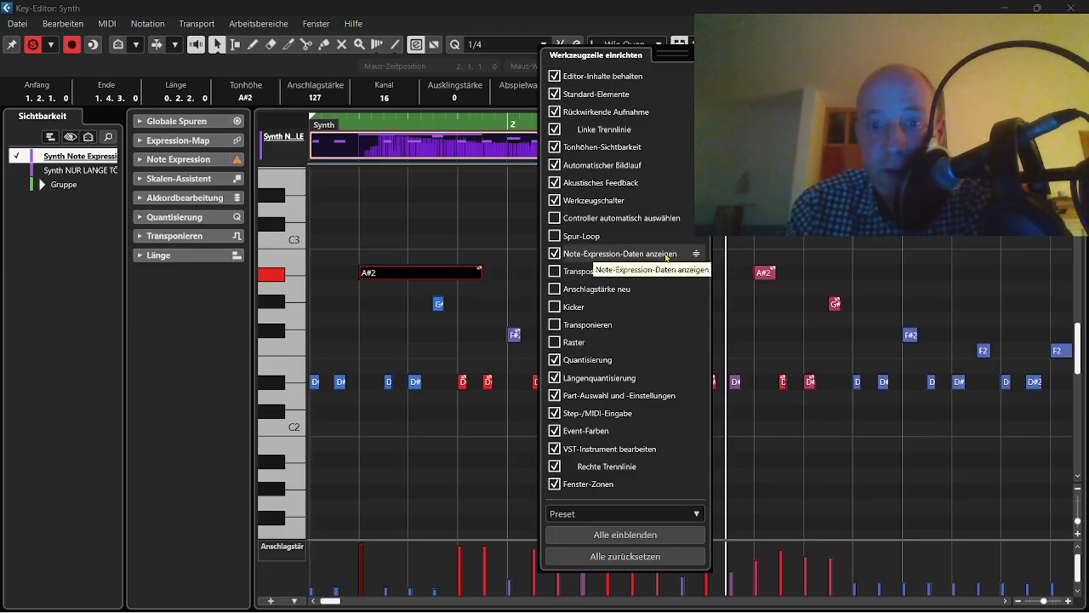
Open the Note Expression editor on the long A#2 note and view the list of its expression parameters.
{"action": "left_click", "coordinate": [488, 23]}
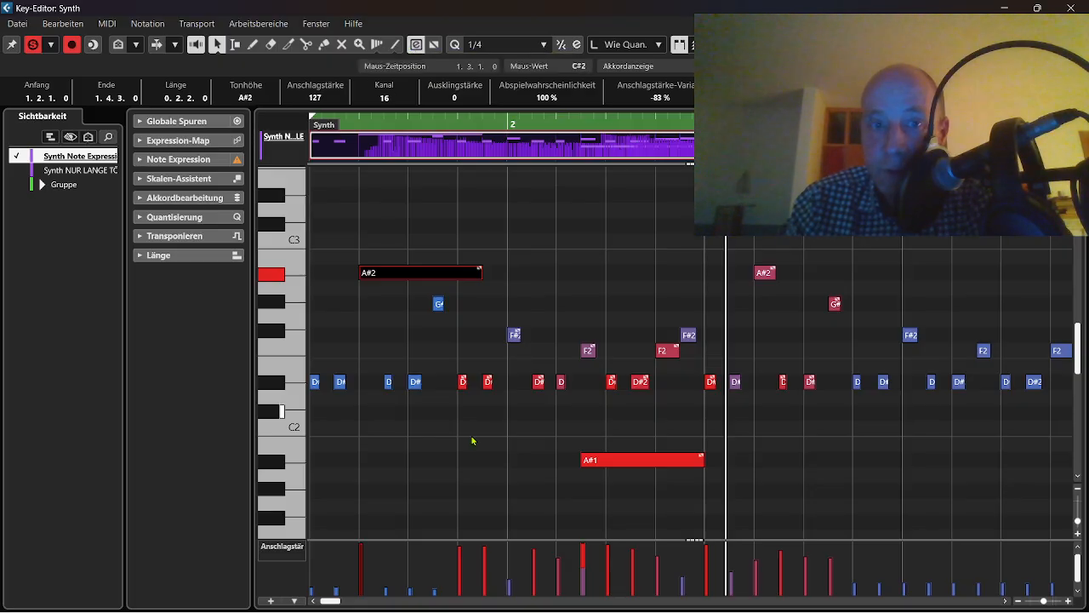
{"action": "double_click", "coordinate": [425, 276]}
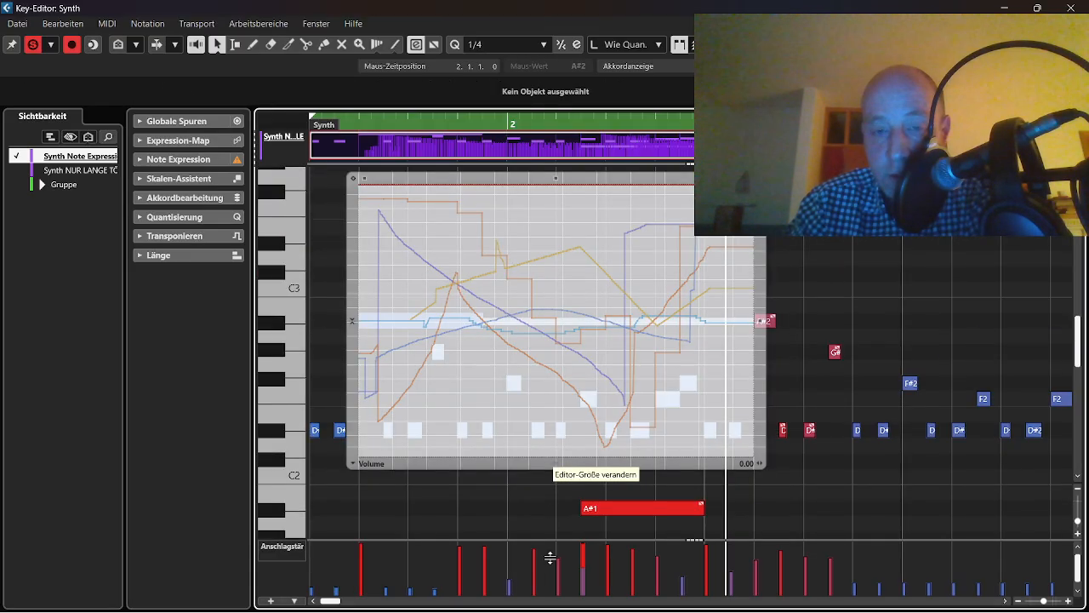
{"action": "mouse_move", "coordinate": [550, 557]}
{"action": "left_mouse_down"}
{"action": "mouse_move", "coordinate": [547, 343]}
{"action": "mouse_move", "coordinate": [542, 553]}
{"action": "left_mouse_up"}
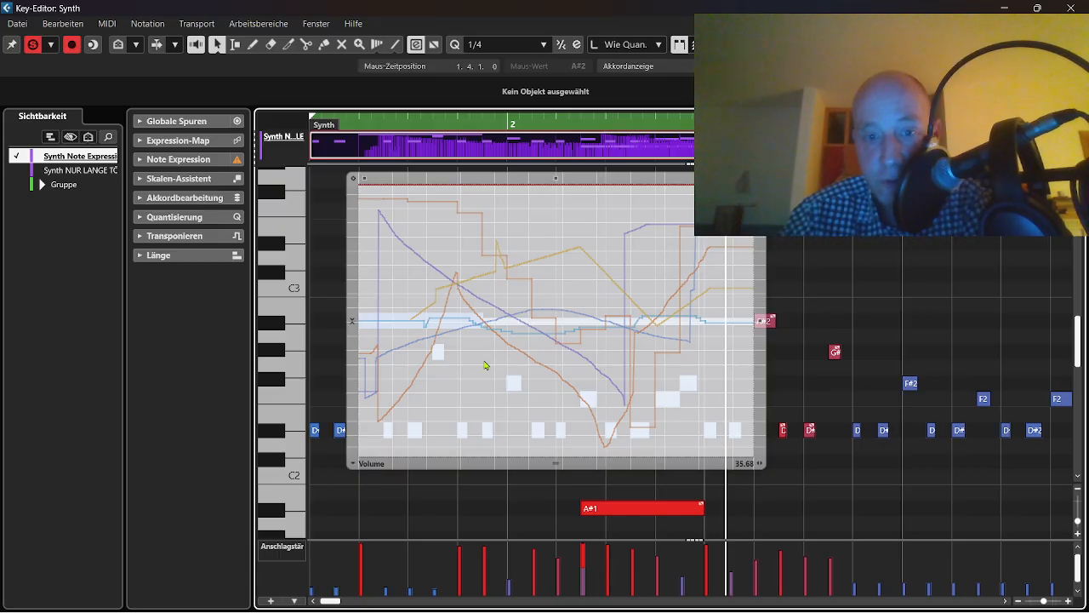
{"action": "left_click", "coordinate": [353, 466]}
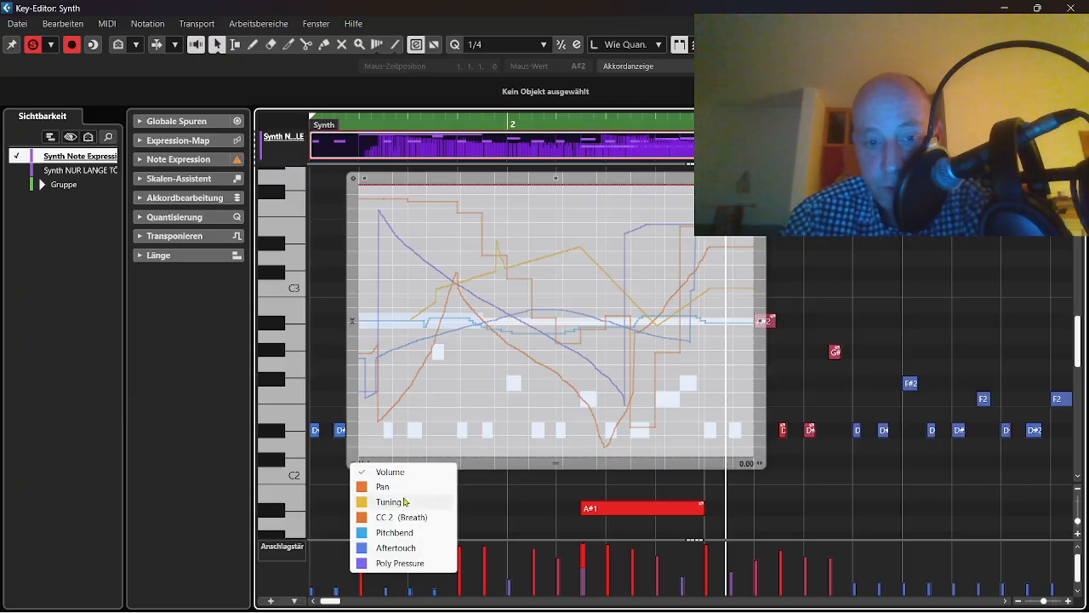
{"action": "left_click", "coordinate": [184, 382]}
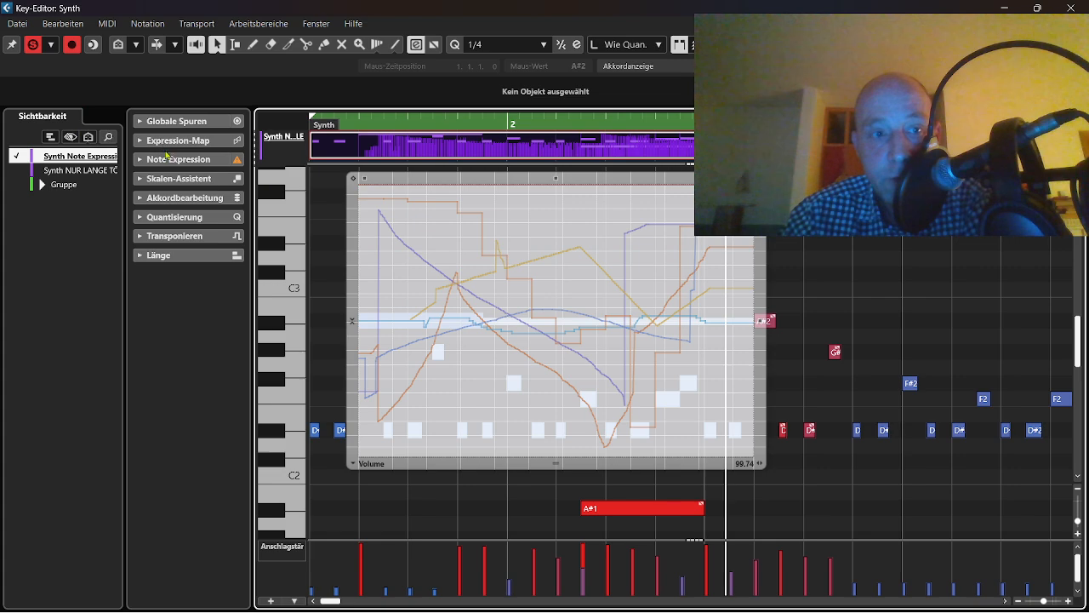
Expand the Expression-Map and Note Expression inspector sections and look through the available expression parameters.
{"action": "left_click", "coordinate": [141, 143]}
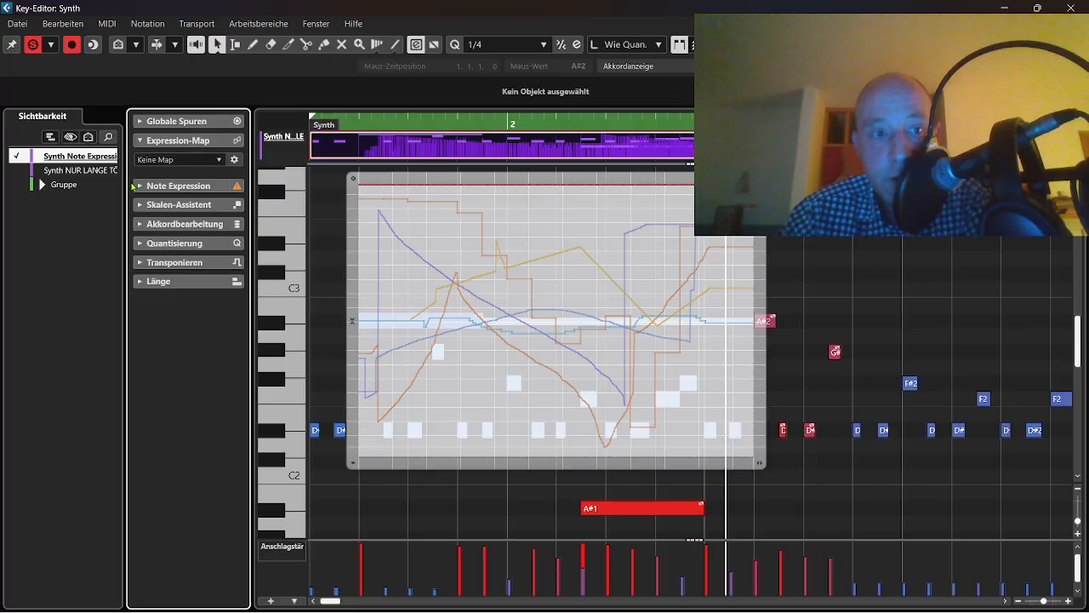
{"action": "left_click", "coordinate": [135, 187]}
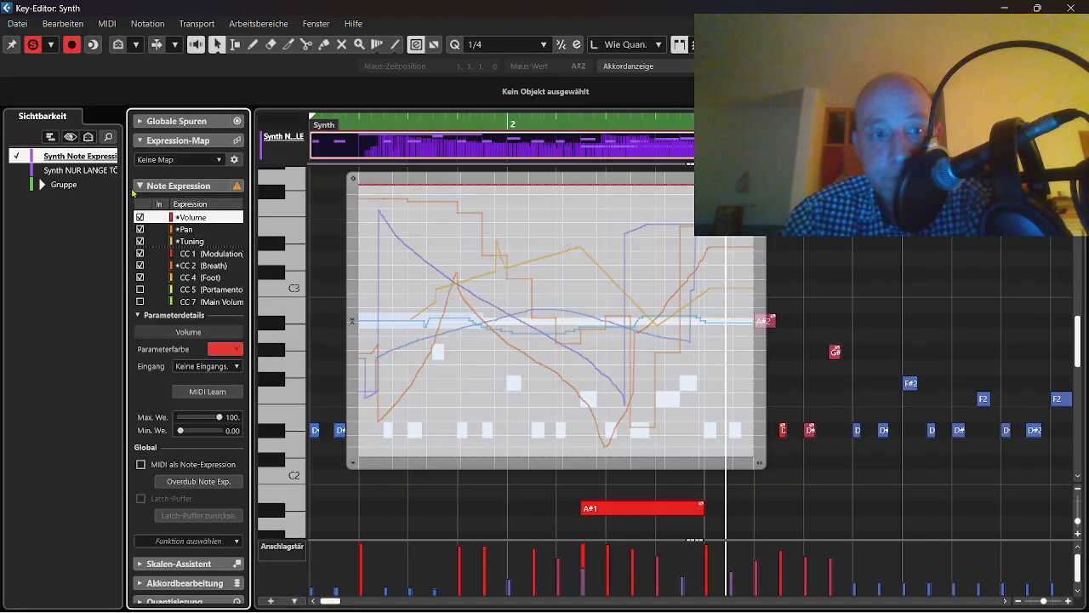
{"action": "scroll", "coordinate": [188, 258], "scroll_direction": "down", "scroll_amount": 3}
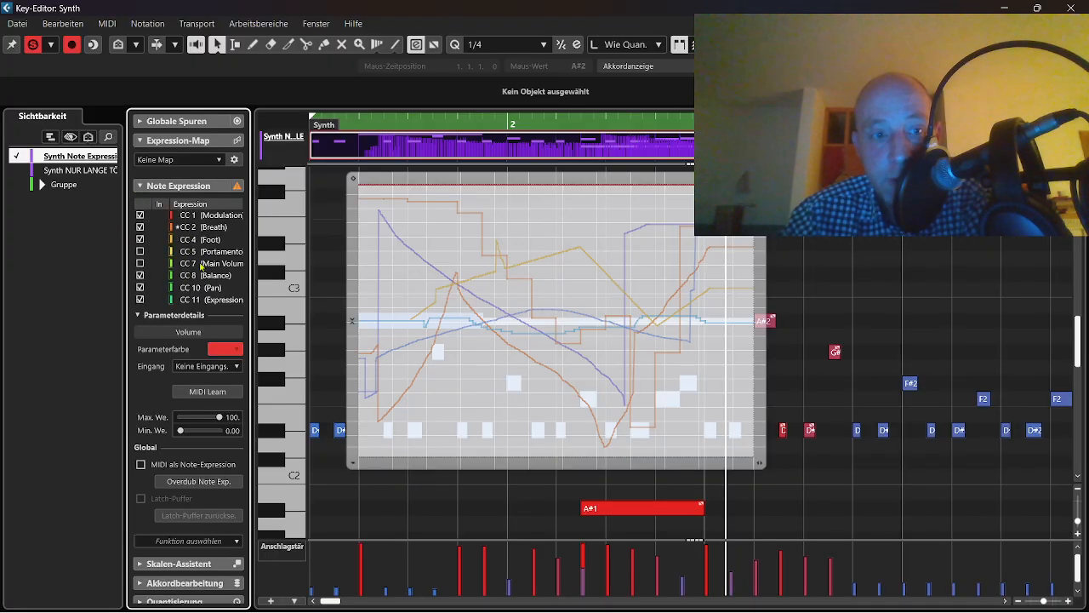
{"action": "scroll", "coordinate": [181, 254], "scroll_direction": "down", "scroll_amount": 3}
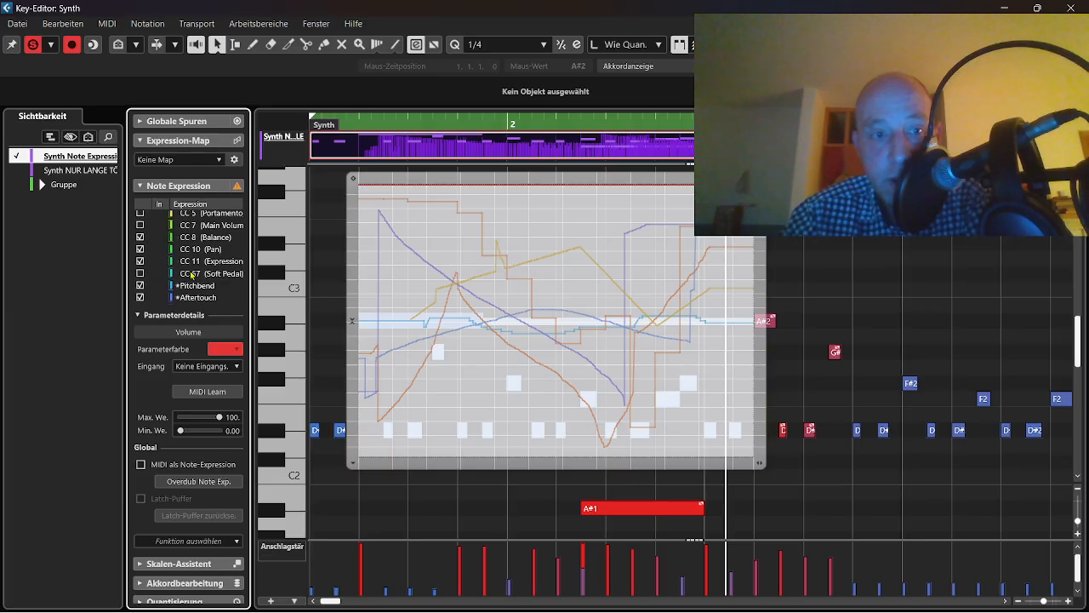
{"action": "scroll", "coordinate": [202, 289], "scroll_direction": "up", "scroll_amount": 6}
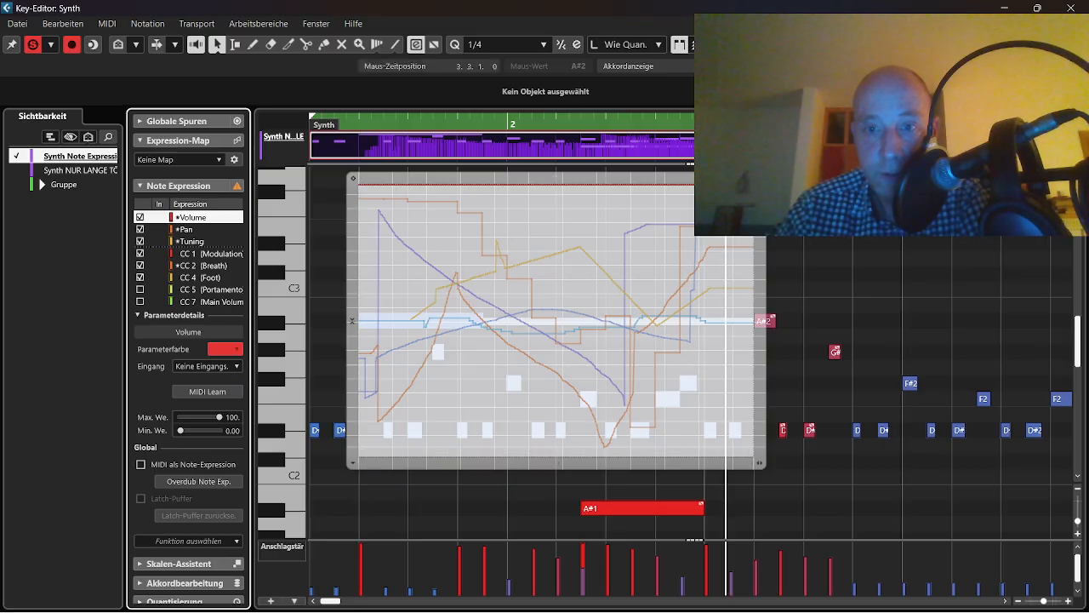
Close the note's expression editor, place the cursor at the long A#2 note's start and select the long A#1 and A#2 notes in turn.
{"action": "left_click", "coordinate": [420, 327]}
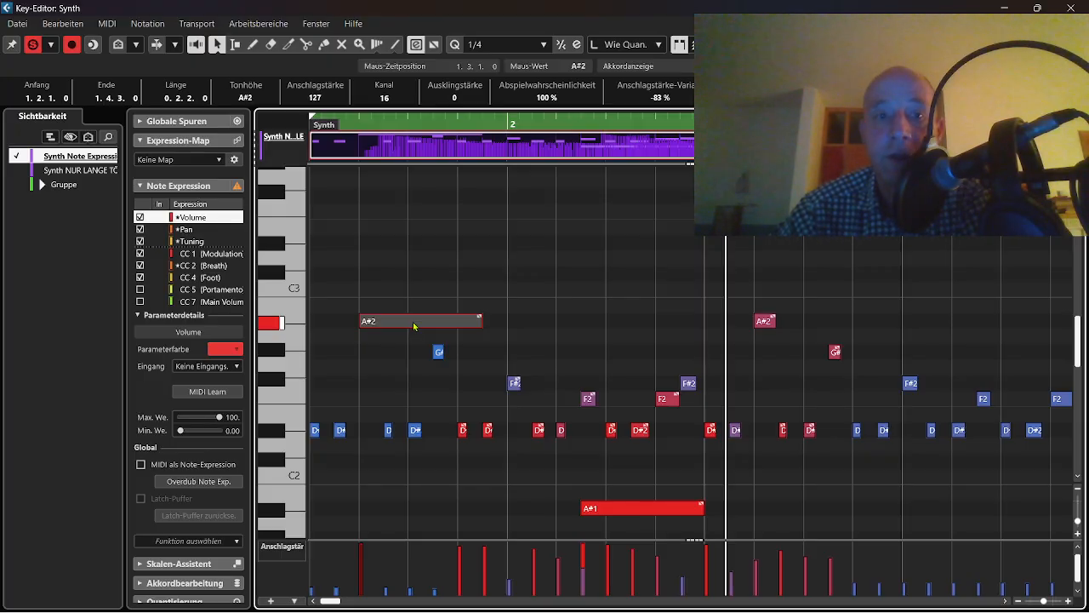
{"action": "left_click", "coordinate": [343, 124]}
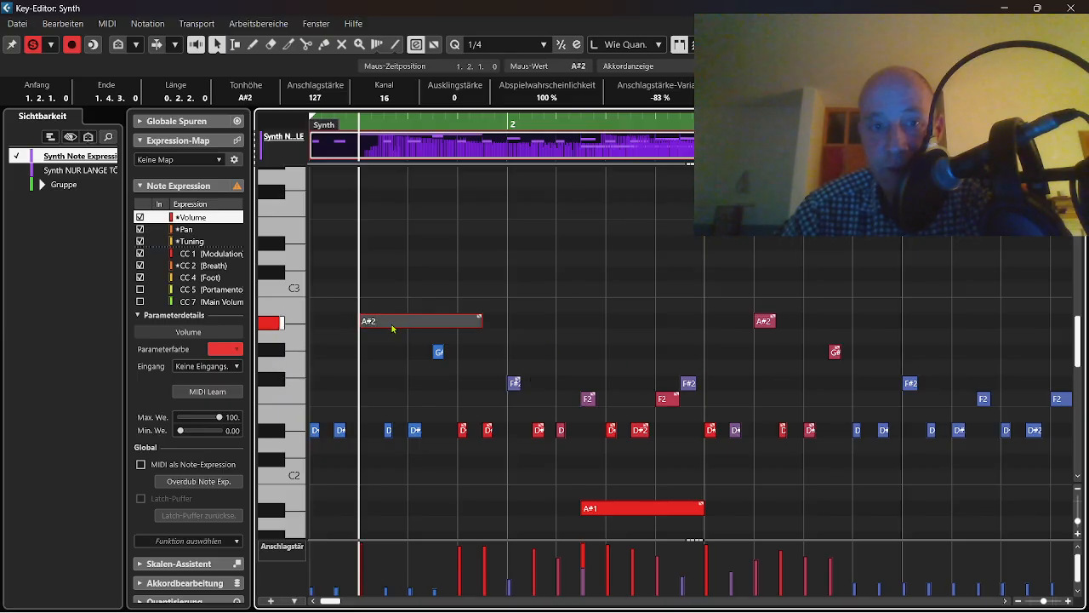
{"action": "left_click", "coordinate": [614, 510]}
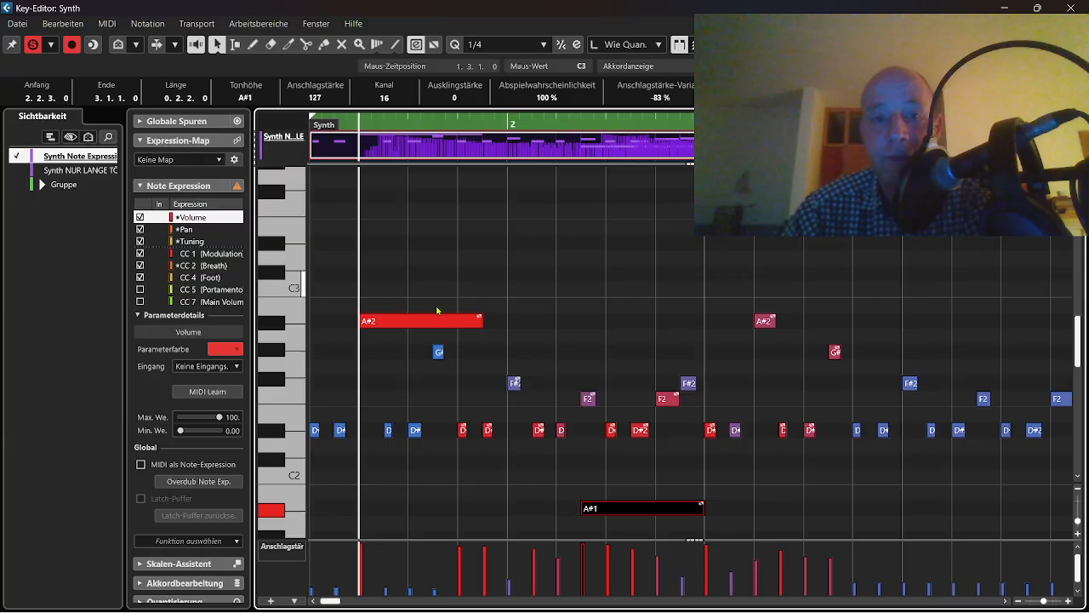
{"action": "left_click", "coordinate": [416, 324]}
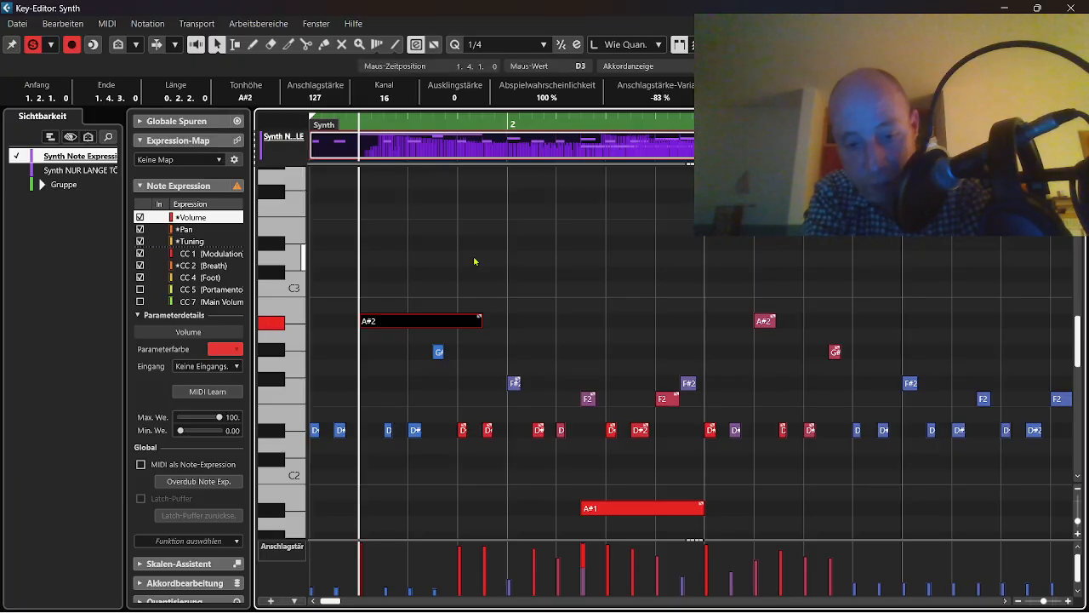
Play the part from the project start and leave the Key Editor for the full project view.
{"action": "key", "text": "KP_Decimal"}
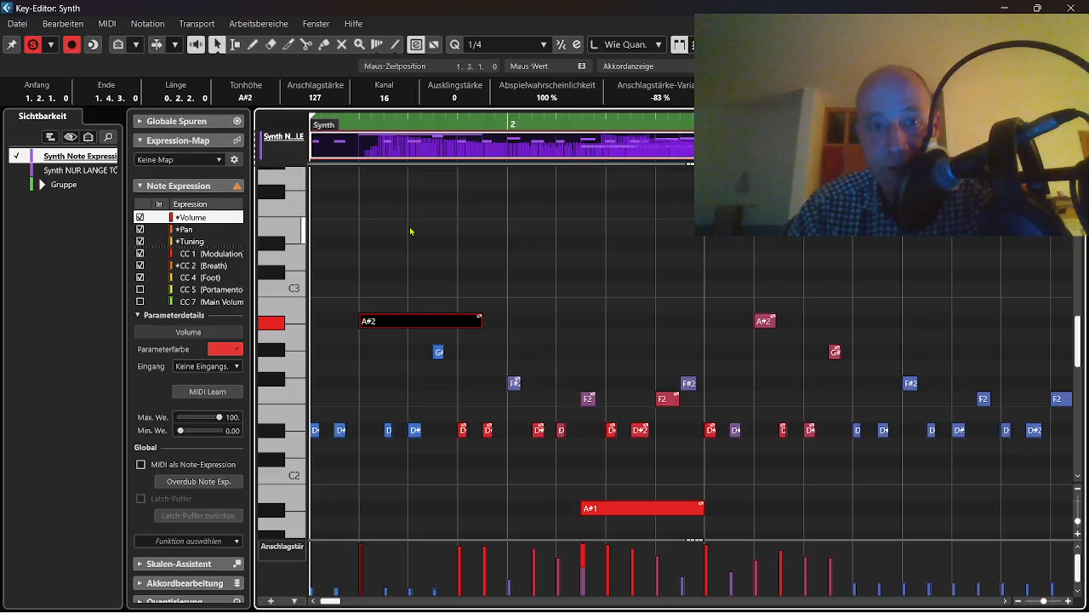
{"action": "key", "text": "space"}
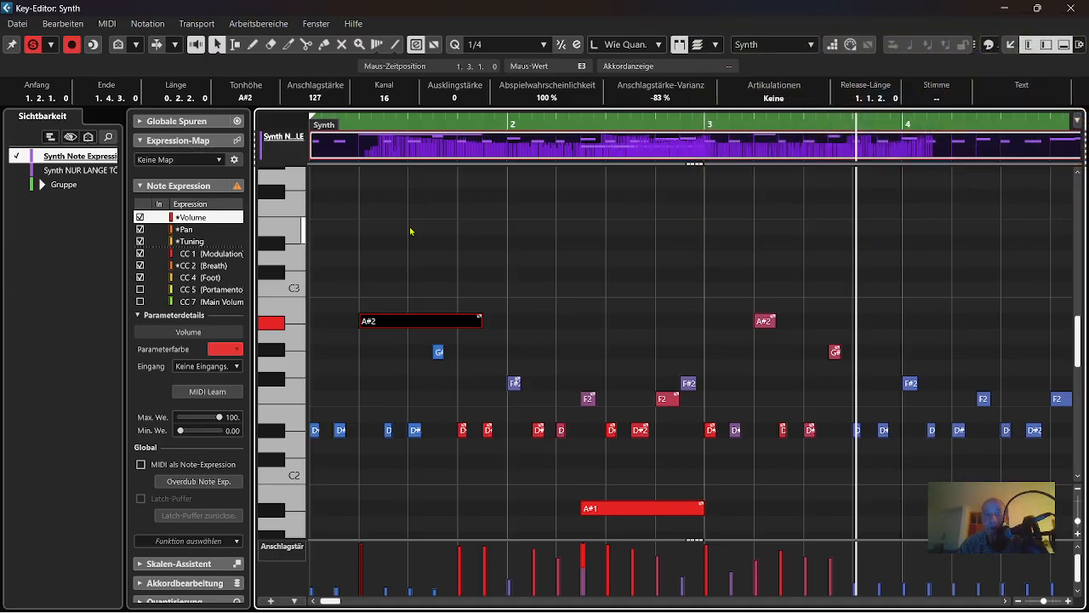
{"action": "left_click", "coordinate": [1011, 44]}
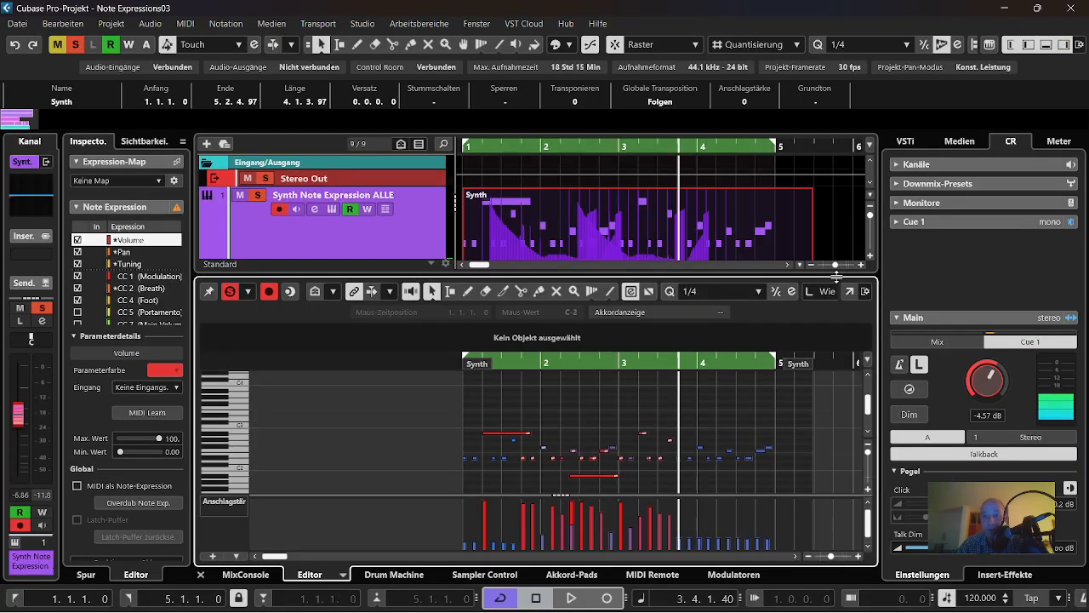
{"action": "key", "text": "Return"}
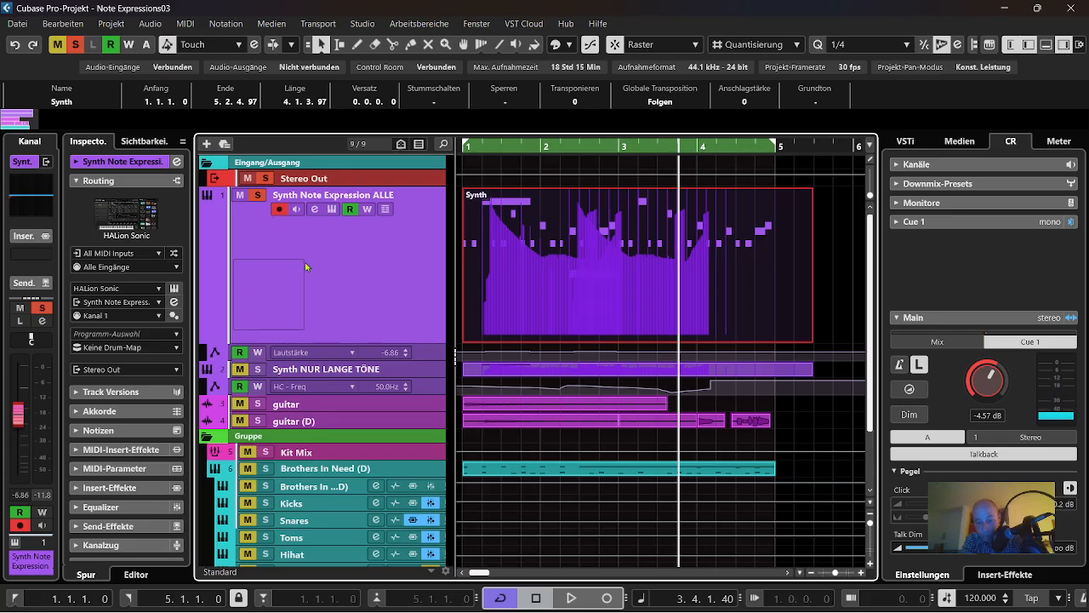
Play the soloed Synth Note Expression ALLE track from the project start, pausing and resuming the playback once.
{"action": "key", "text": "Home"}
{"action": "key", "text": "space"}
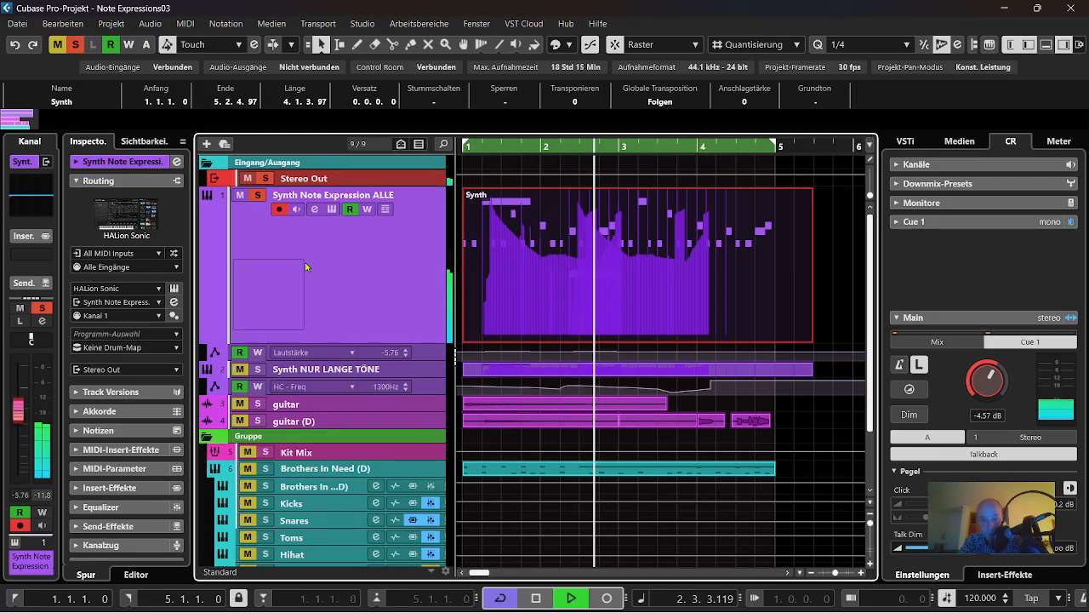
{"action": "key", "text": "space"}
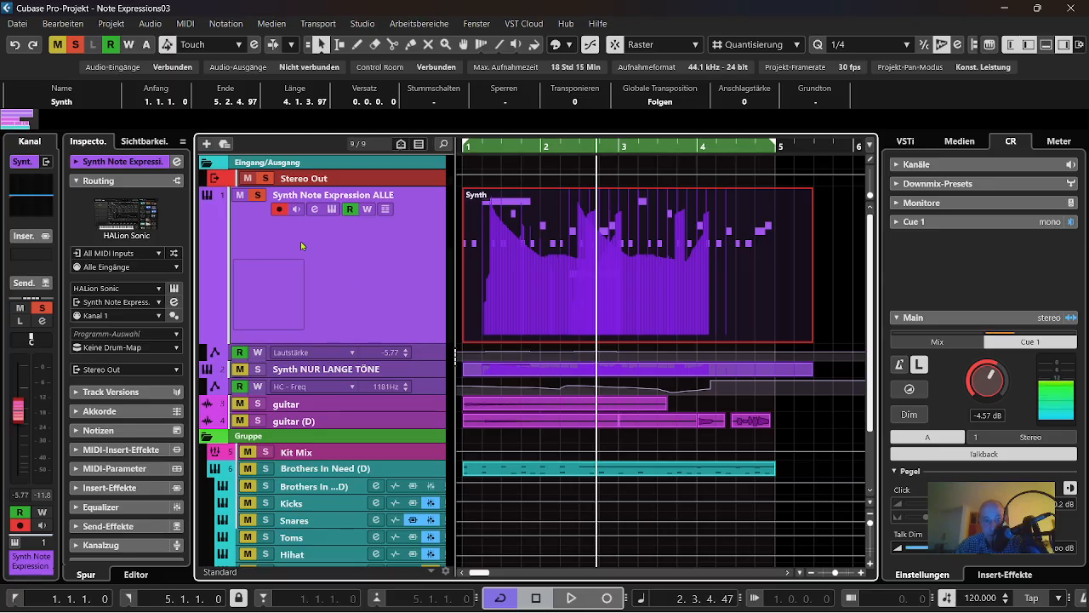
{"action": "left_click", "coordinate": [278, 208]}
{"action": "key", "text": "space"}
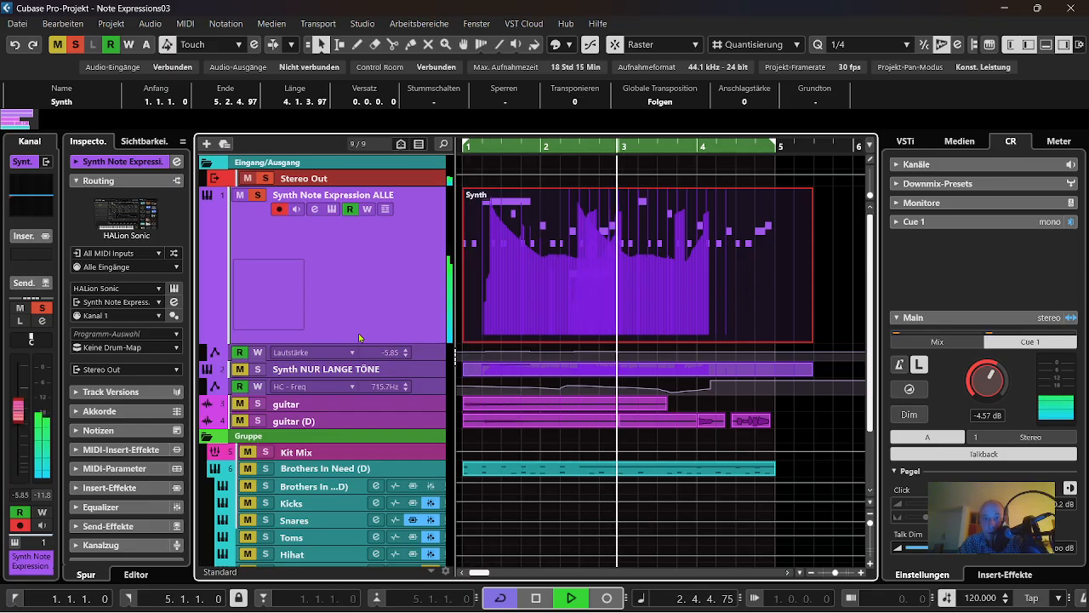
{"action": "key", "text": "space"}
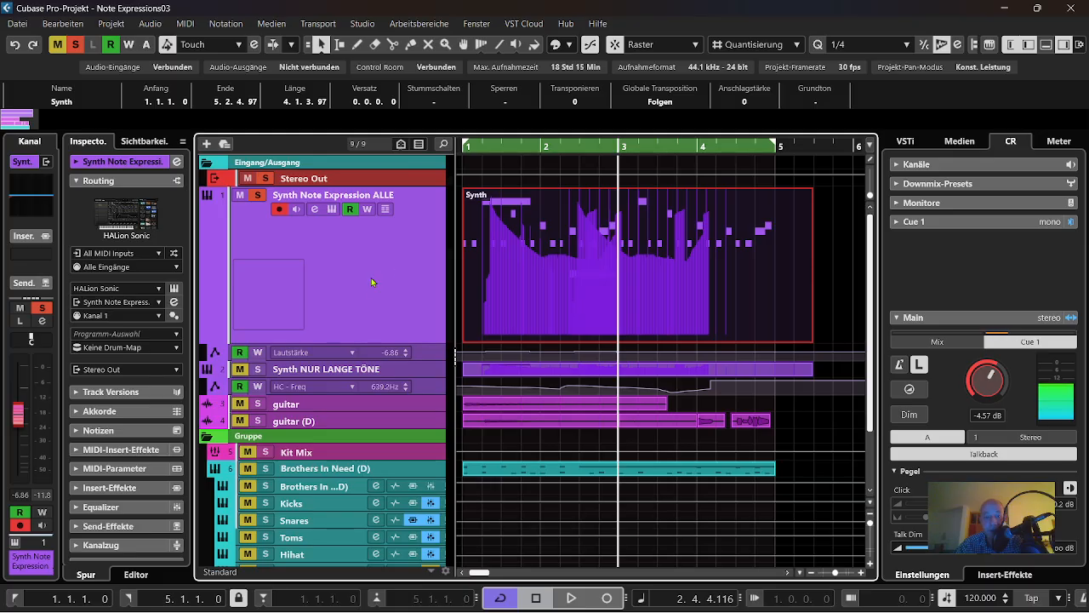
{"action": "scroll", "coordinate": [371, 277], "scroll_direction": "down", "scroll_amount": 3}
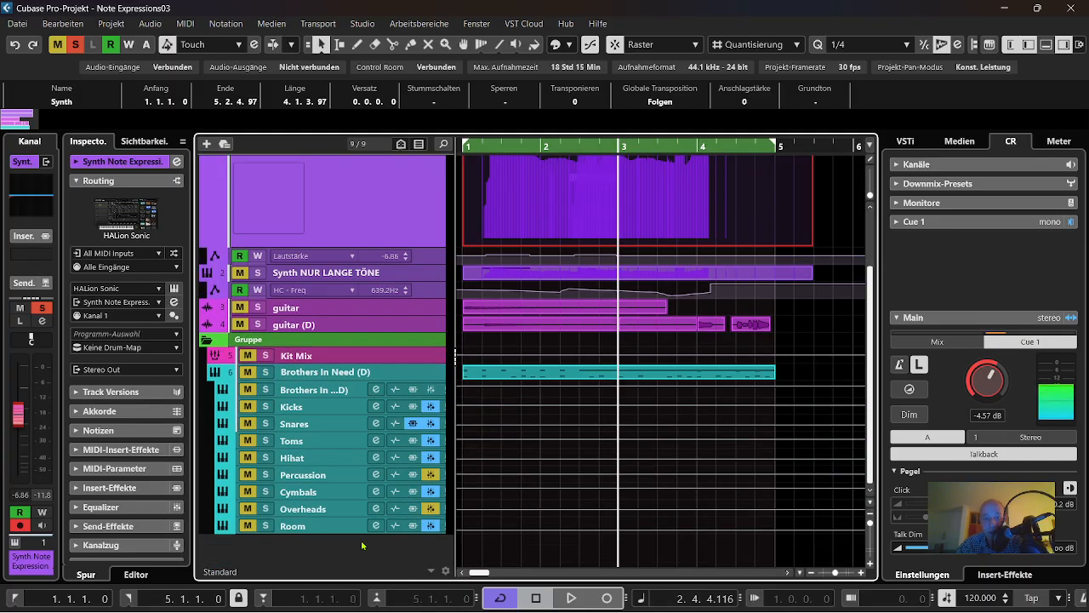
{"action": "scroll", "coordinate": [362, 545], "scroll_direction": "up", "scroll_amount": 3}
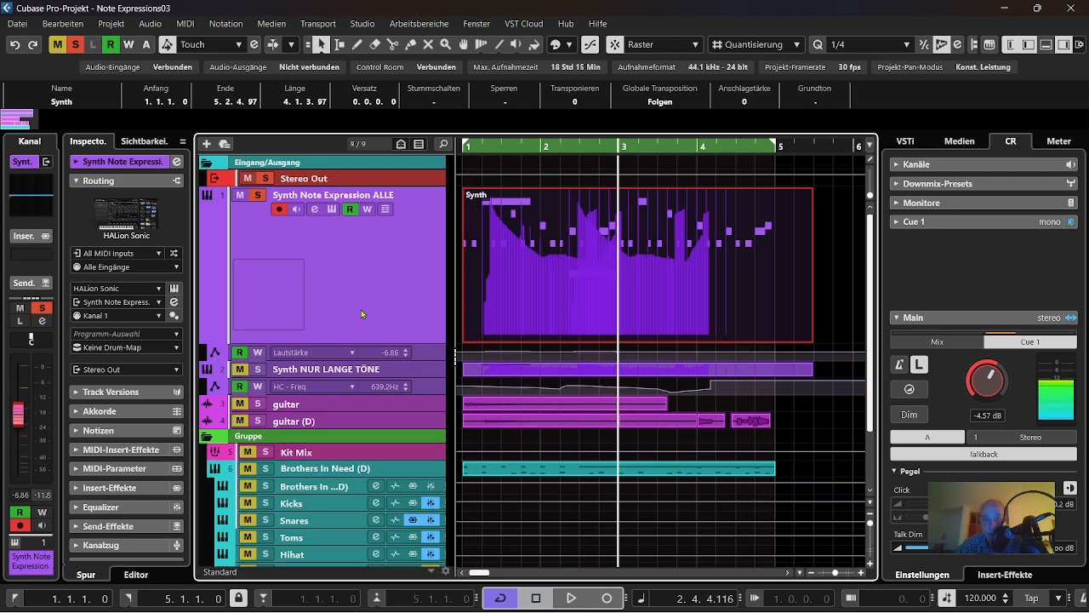
{"action": "scroll", "coordinate": [351, 280], "scroll_direction": "down", "scroll_amount": 3}
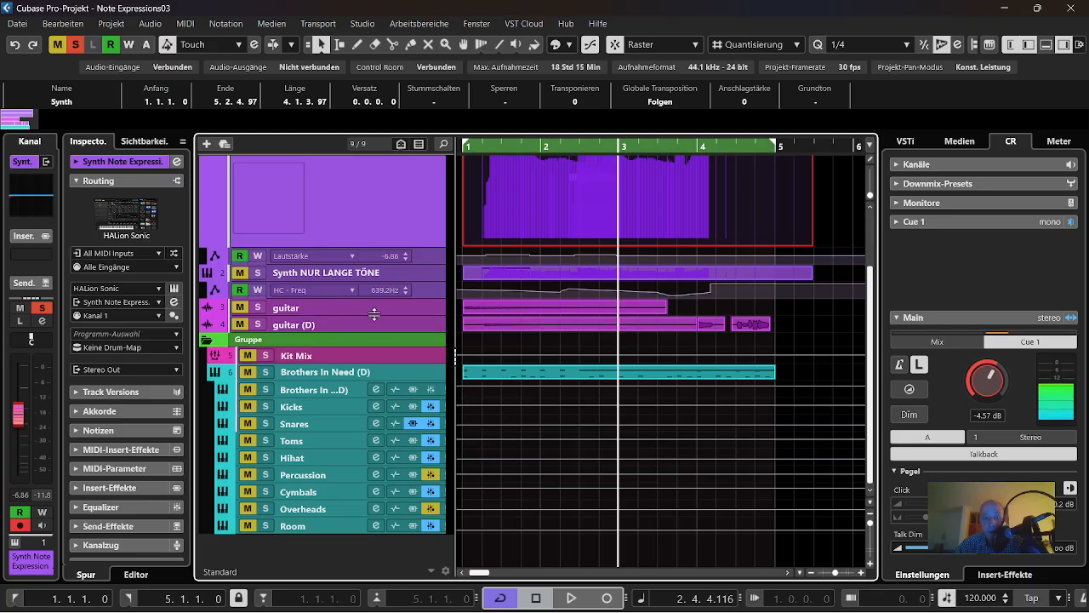
{"action": "scroll", "coordinate": [372, 281], "scroll_direction": "up", "scroll_amount": 3}
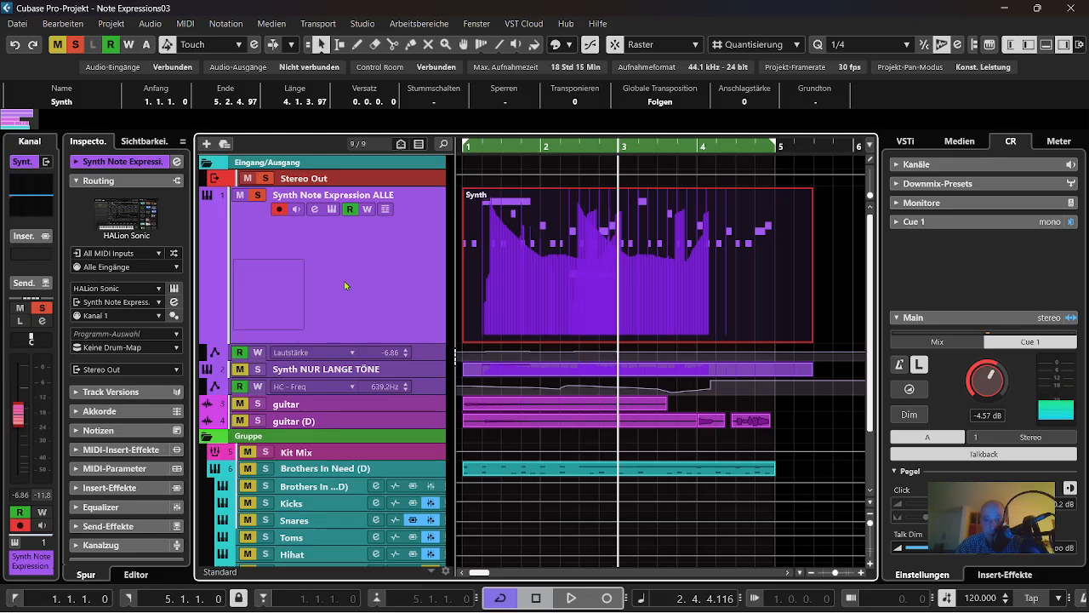
{"action": "scroll", "coordinate": [344, 285], "scroll_direction": "down", "scroll_amount": 2}
{"action": "scroll", "coordinate": [344, 285], "scroll_direction": "up", "scroll_amount": 2}
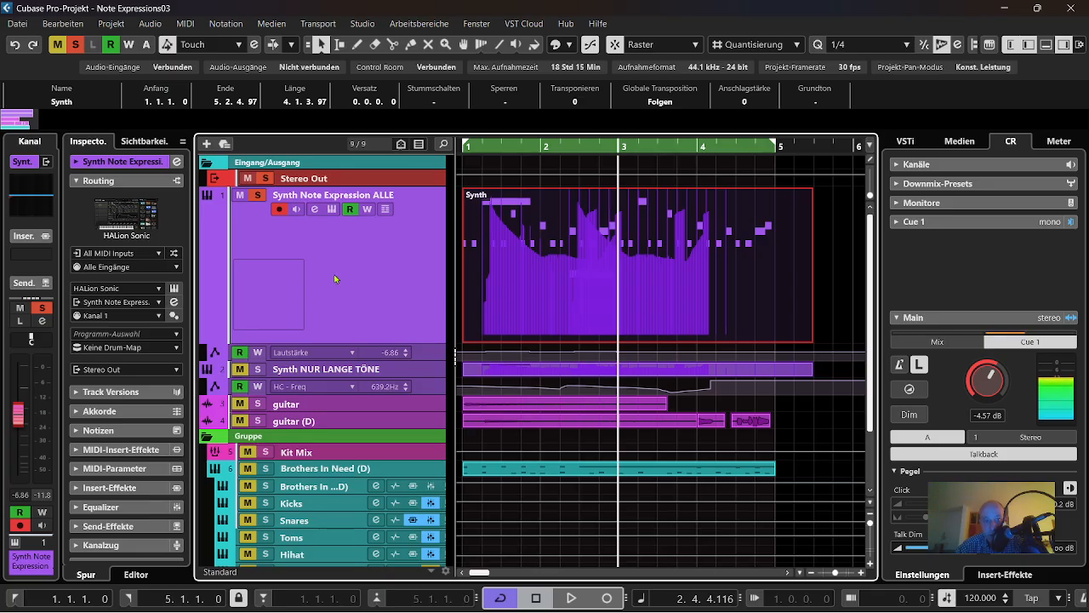
Solo the Synth NUR LANGE TÖNE and Kit Mix tracks in addition to the first synth track.
{"action": "scroll", "coordinate": [415, 248], "scroll_direction": "down", "scroll_amount": 2}
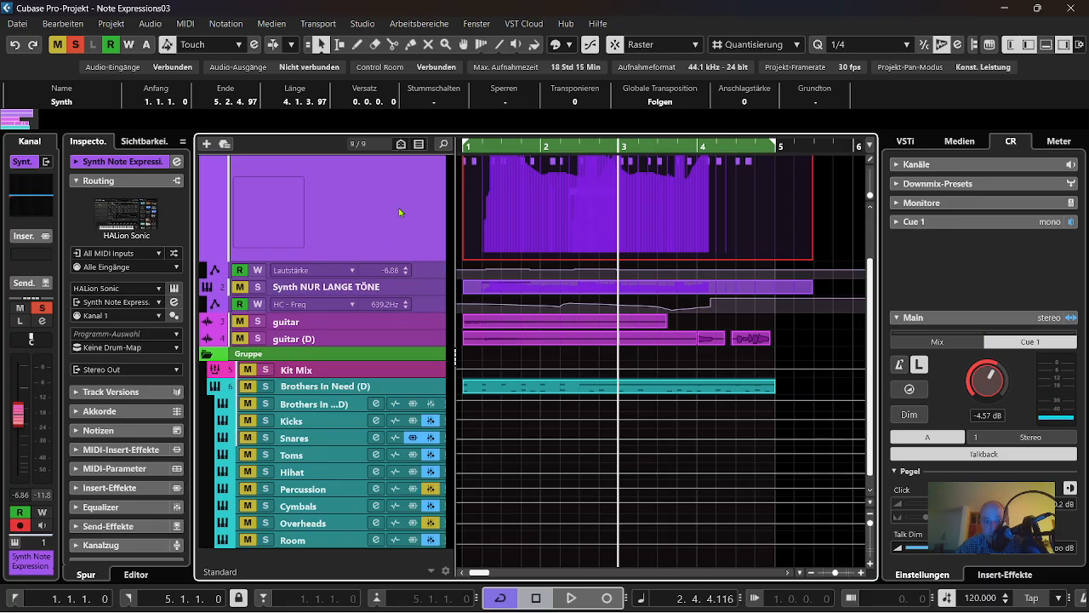
{"action": "left_click", "coordinate": [259, 287]}
{"action": "left_click", "coordinate": [265, 370]}
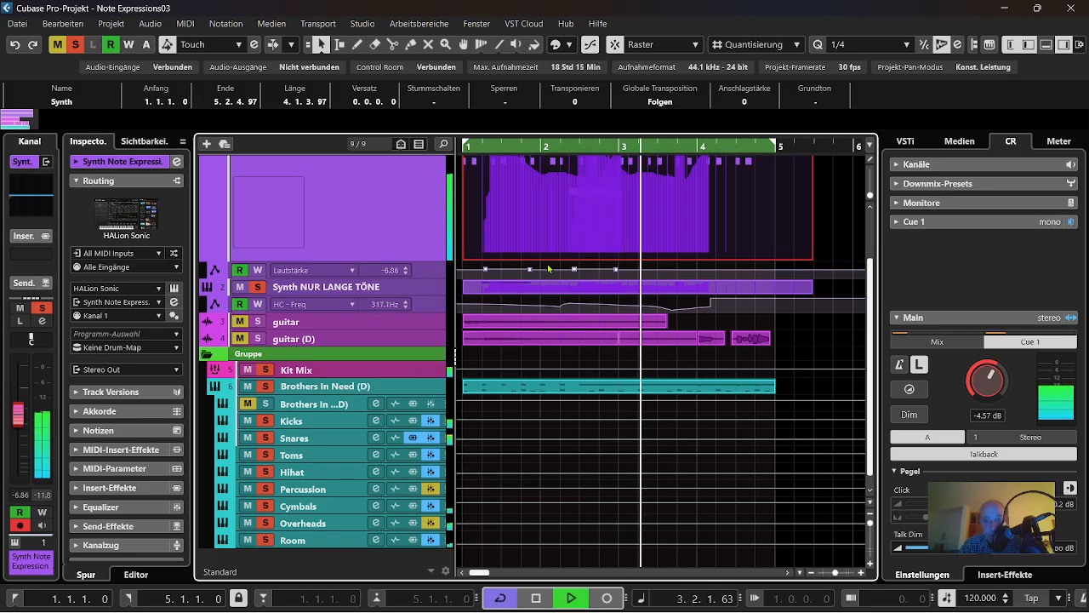
Play the soloed synth and drum tracks from the project start and stop the playback.
{"action": "key", "text": "KP_Decimal"}
{"action": "key", "text": "space"}
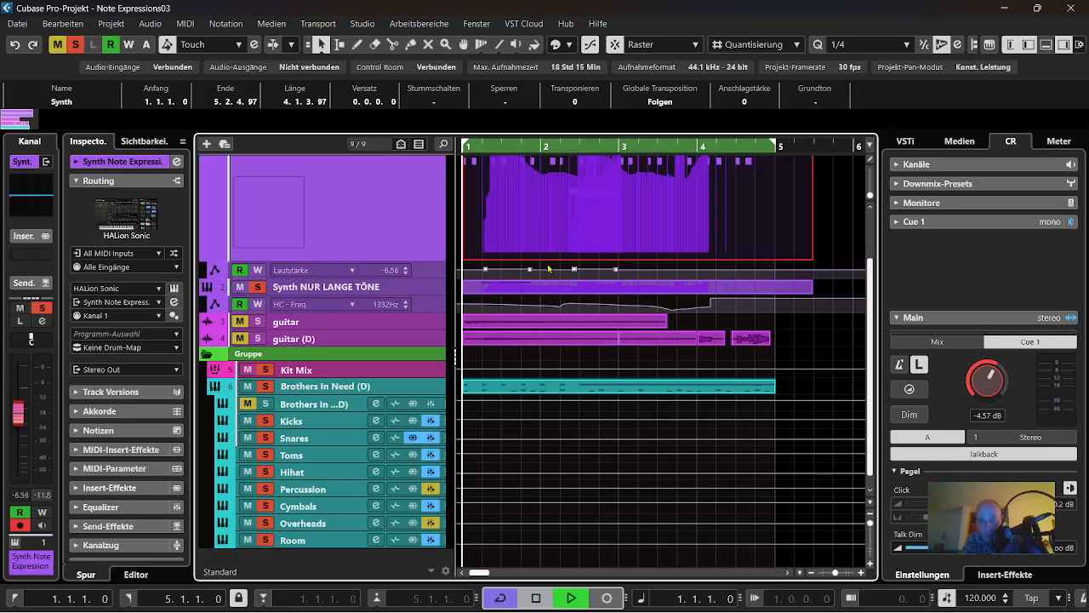
{"action": "scroll", "coordinate": [614, 289], "scroll_direction": "down", "scroll_amount": 1}
{"action": "scroll", "coordinate": [612, 289], "scroll_direction": "up", "scroll_amount": 2}
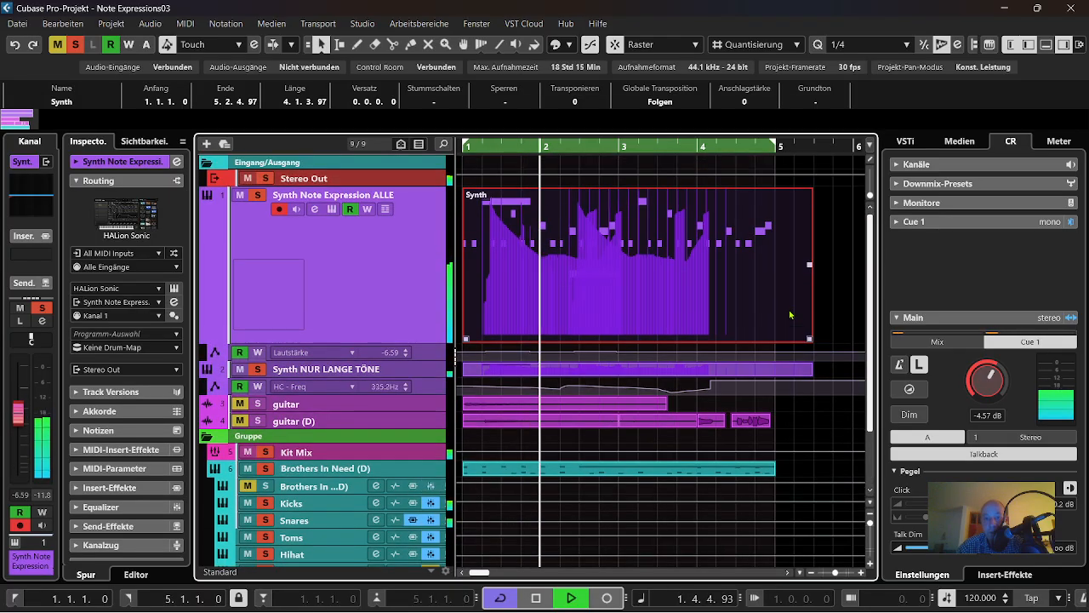
{"action": "scroll", "coordinate": [433, 404], "scroll_direction": "down", "scroll_amount": 2}
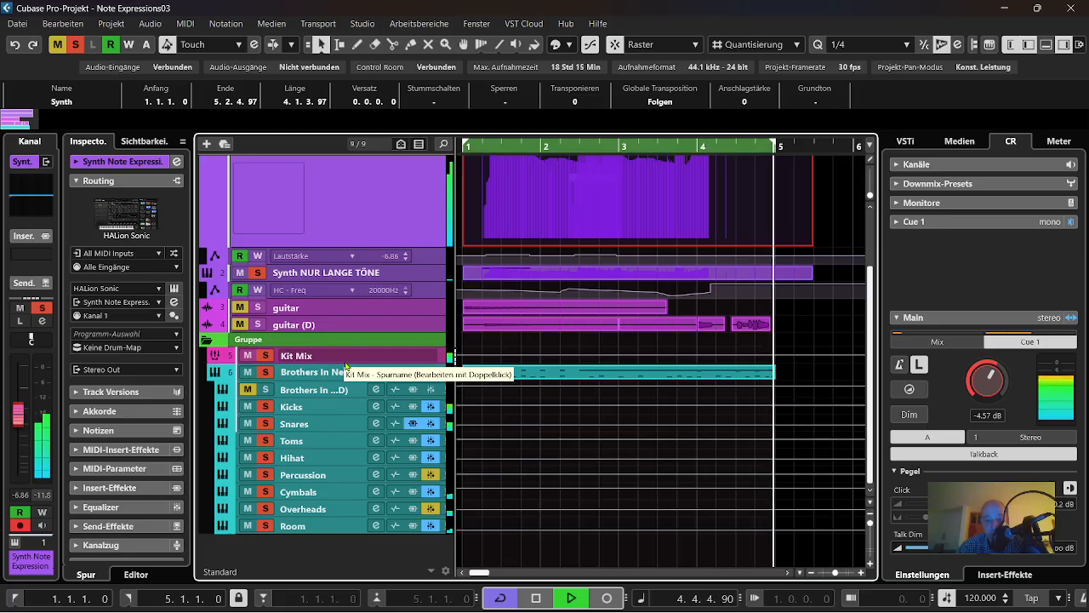
{"action": "key", "text": "space"}
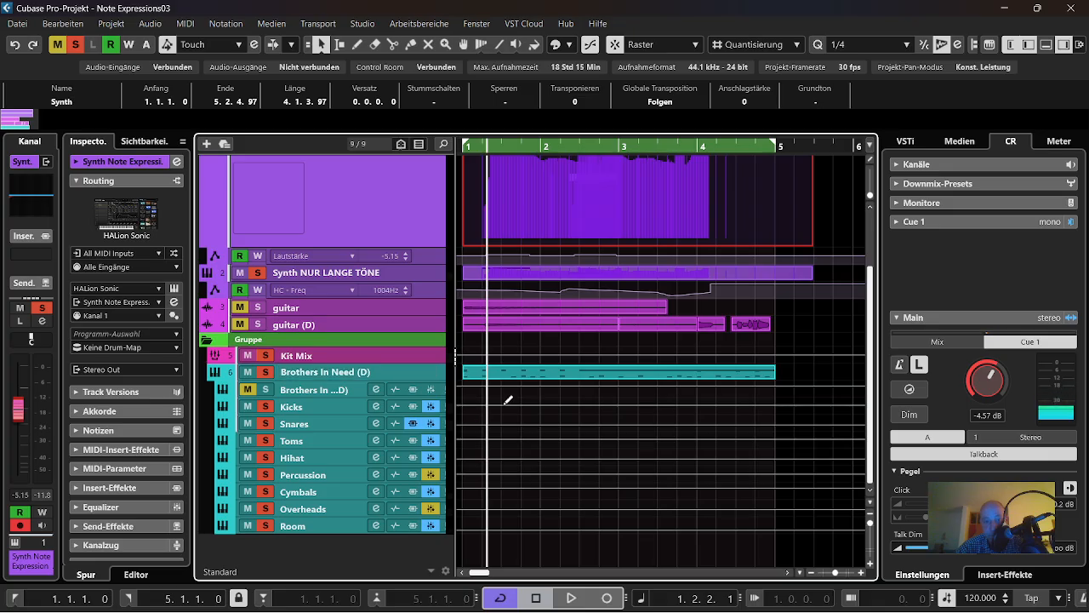
{"action": "scroll", "coordinate": [404, 454], "scroll_direction": "up", "scroll_amount": 2}
{"action": "scroll", "coordinate": [405, 454], "scroll_direction": "down", "scroll_amount": 2}
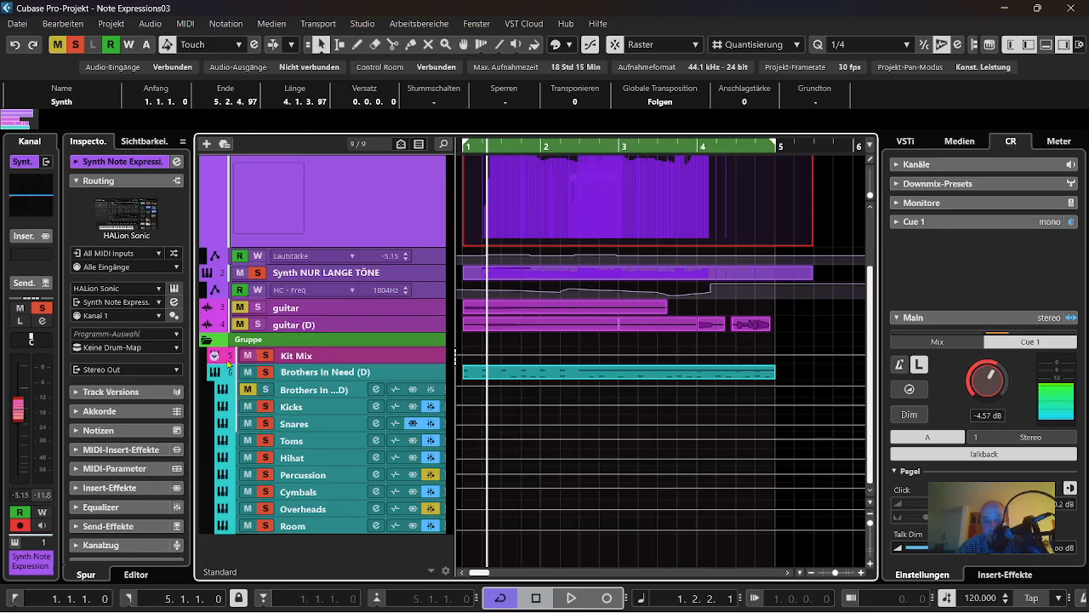
{"action": "scroll", "coordinate": [228, 365], "scroll_direction": "up", "scroll_amount": 2}
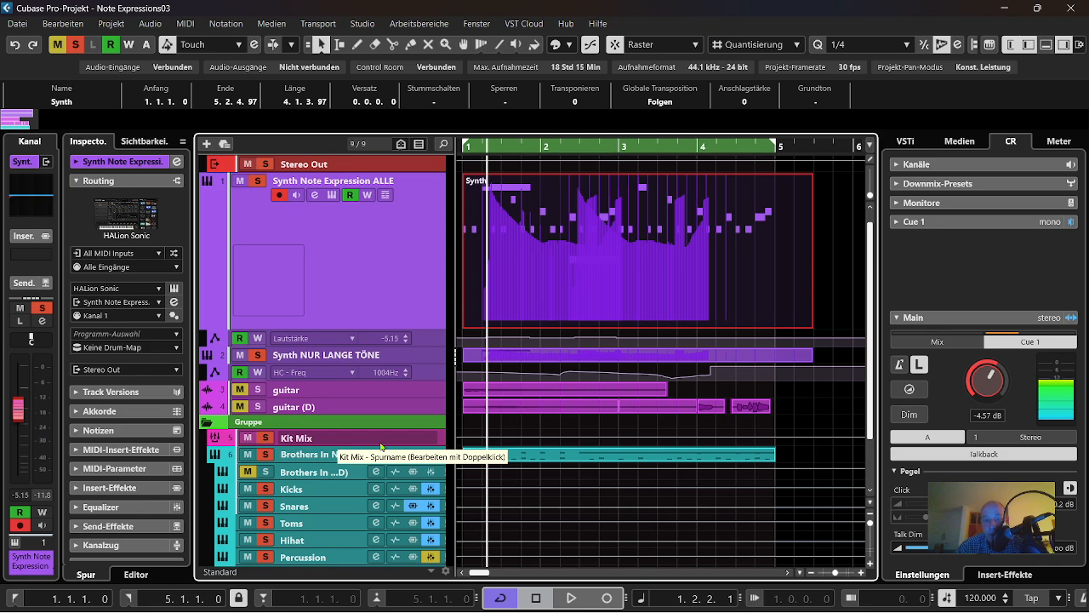
Open the Brothers In Need drum part in a separate Key Editor window and look over all its notes.
{"action": "scroll", "coordinate": [375, 457], "scroll_direction": "down", "scroll_amount": 3}
{"action": "left_click", "coordinate": [354, 374]}
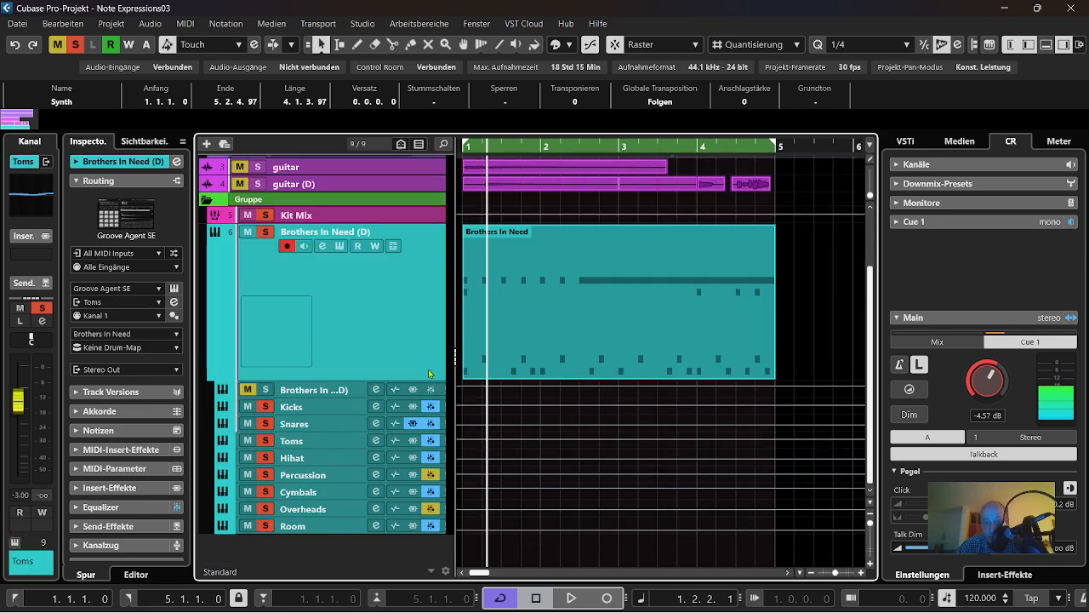
{"action": "double_click", "coordinate": [527, 277]}
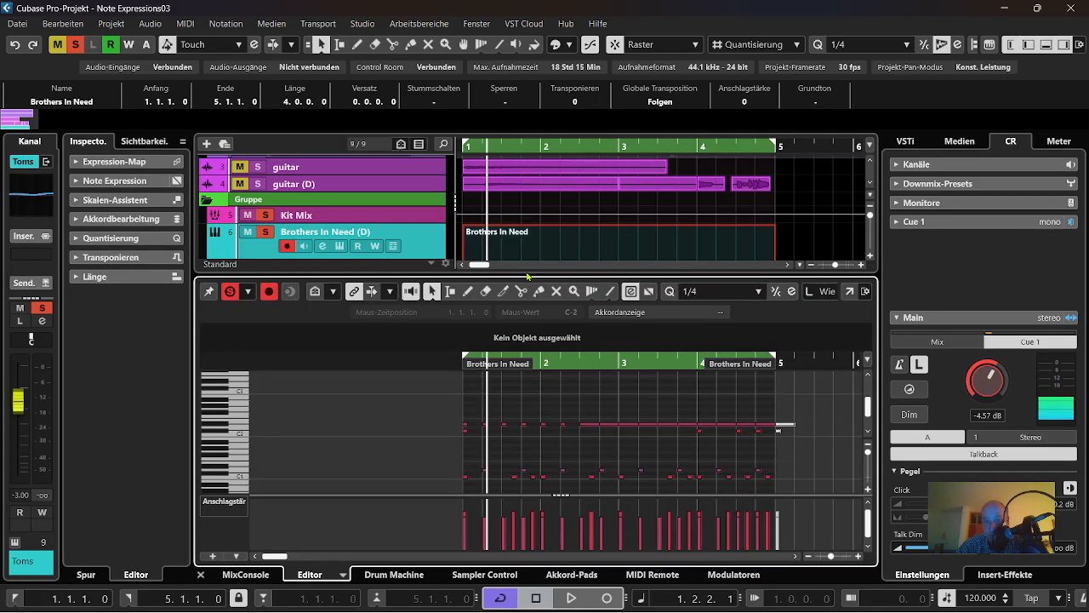
{"action": "left_click", "coordinate": [850, 292]}
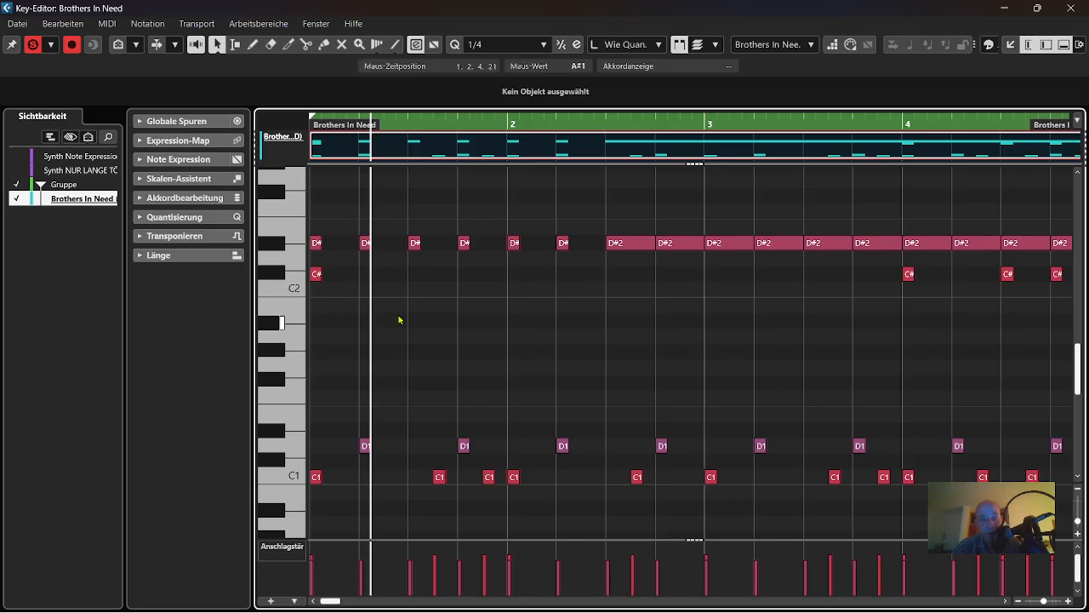
{"action": "scroll", "coordinate": [398, 320], "scroll_direction": "down", "scroll_amount": 6}
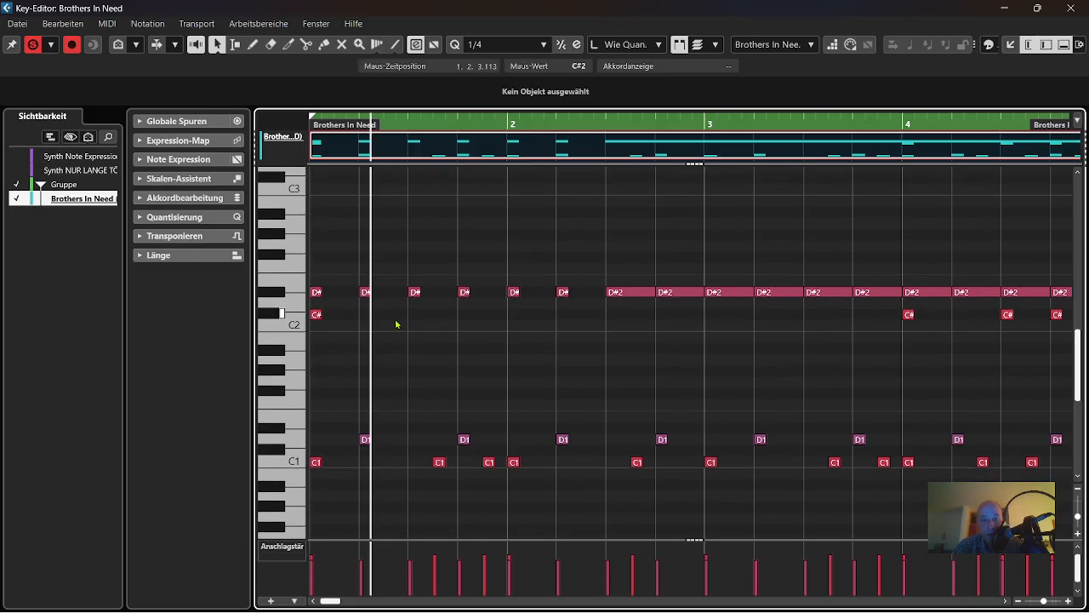
{"action": "scroll", "coordinate": [397, 322], "scroll_direction": "down", "scroll_amount": 3}
{"action": "scroll", "coordinate": [405, 350], "scroll_direction": "down", "scroll_amount": 1}
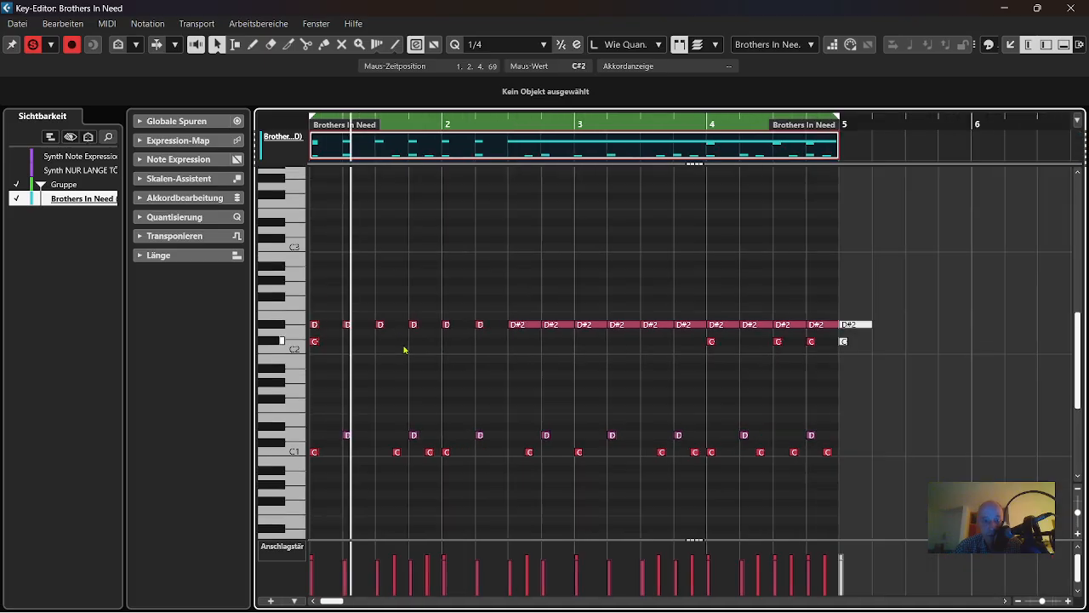
{"action": "scroll", "coordinate": [404, 349], "scroll_direction": "down", "scroll_amount": 3}
{"action": "scroll", "coordinate": [404, 353], "scroll_direction": "up", "scroll_amount": 5}
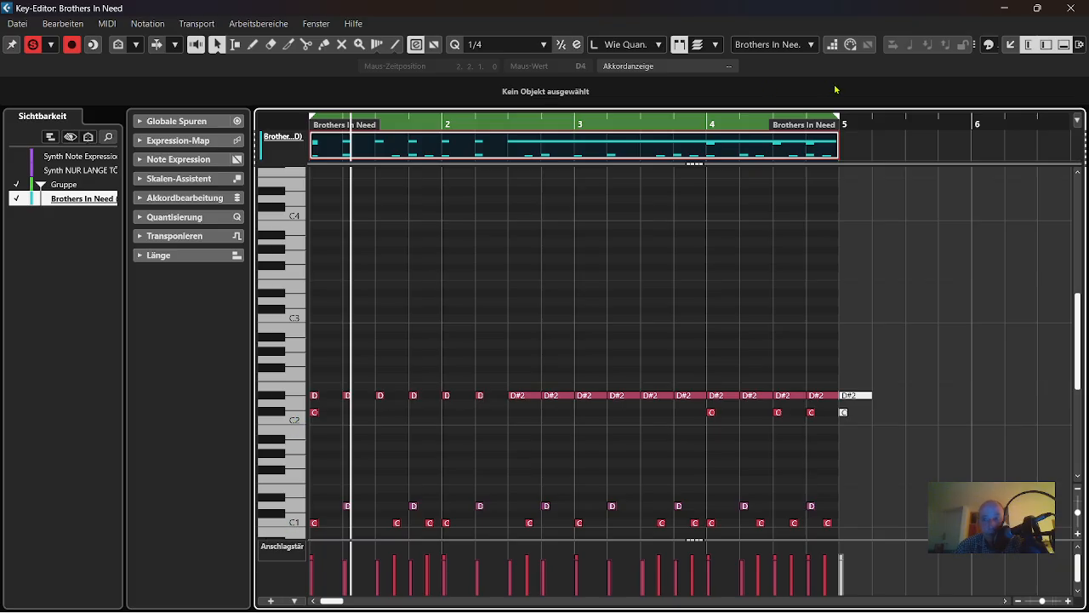
Return the Key Editor to the project window, switch the drum part to the Drum Editor and open that in its own window.
{"action": "left_click", "coordinate": [1011, 44]}
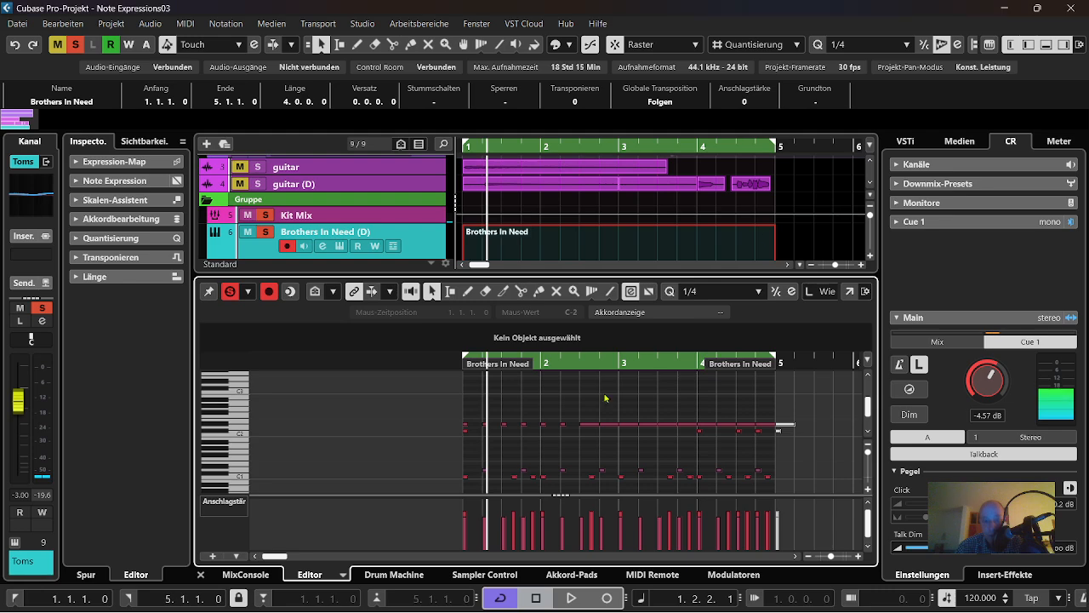
{"action": "right_click", "coordinate": [341, 577]}
{"action": "left_click", "coordinate": [374, 557]}
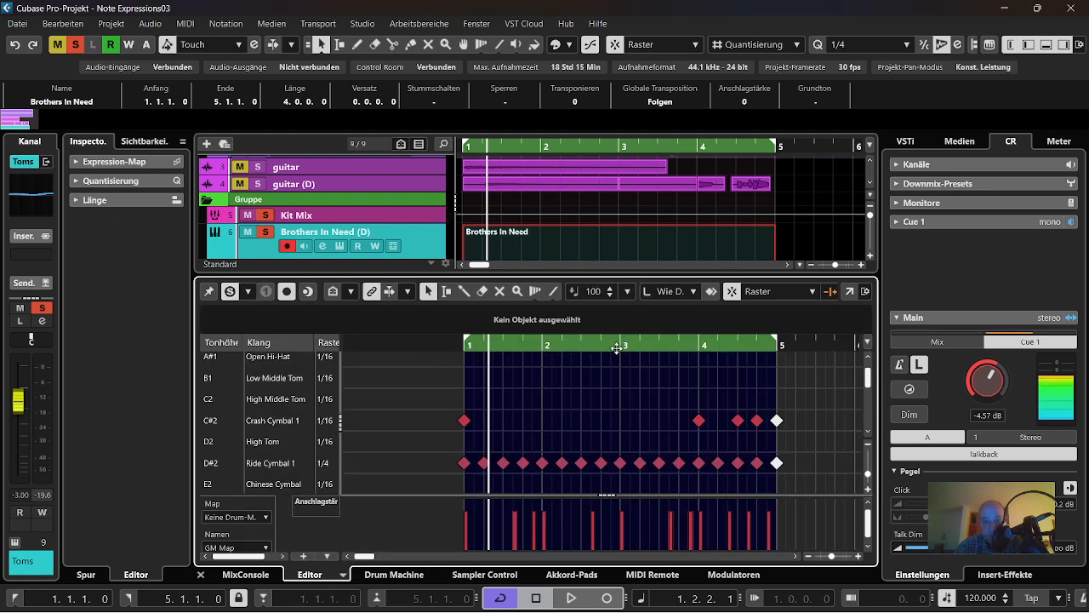
{"action": "left_click", "coordinate": [849, 291]}
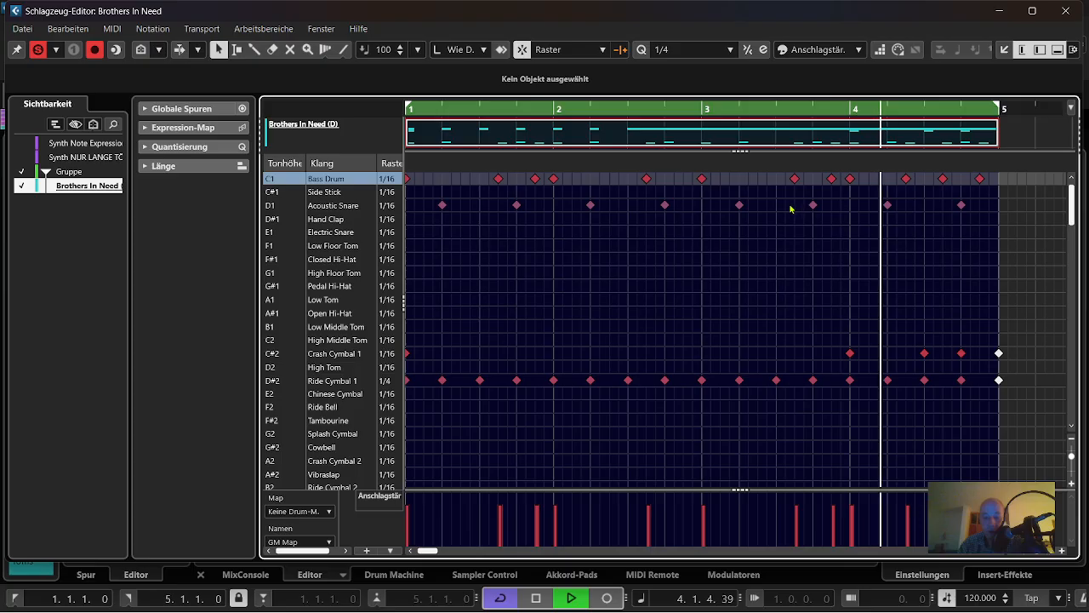
Stop the playback and close the Drum Editor to return to the full project view.
{"action": "key", "text": "space"}
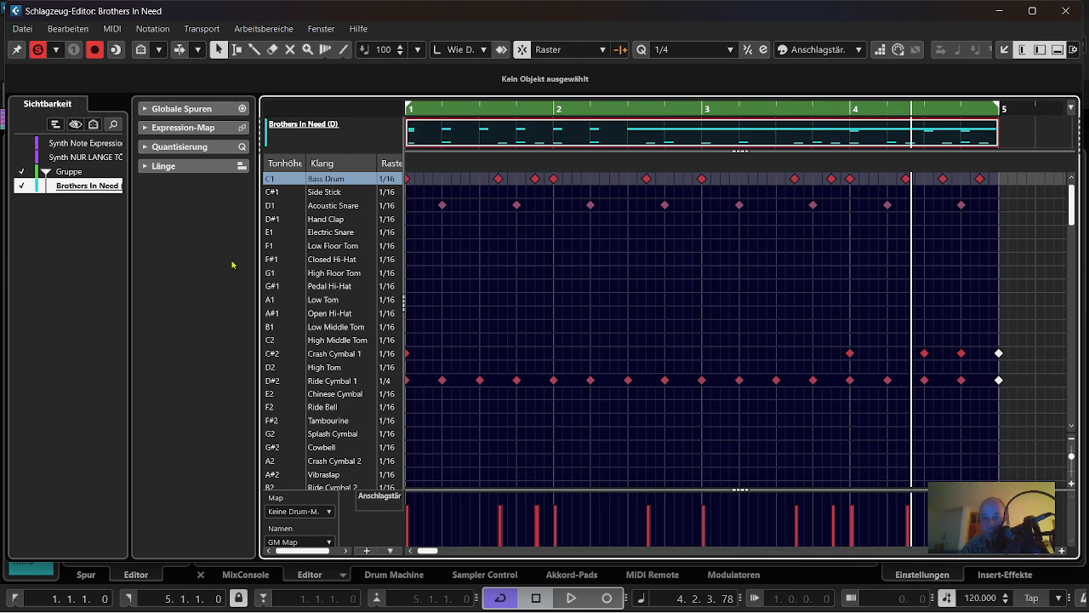
{"action": "key", "text": "Return"}
{"action": "key", "text": "Return"}
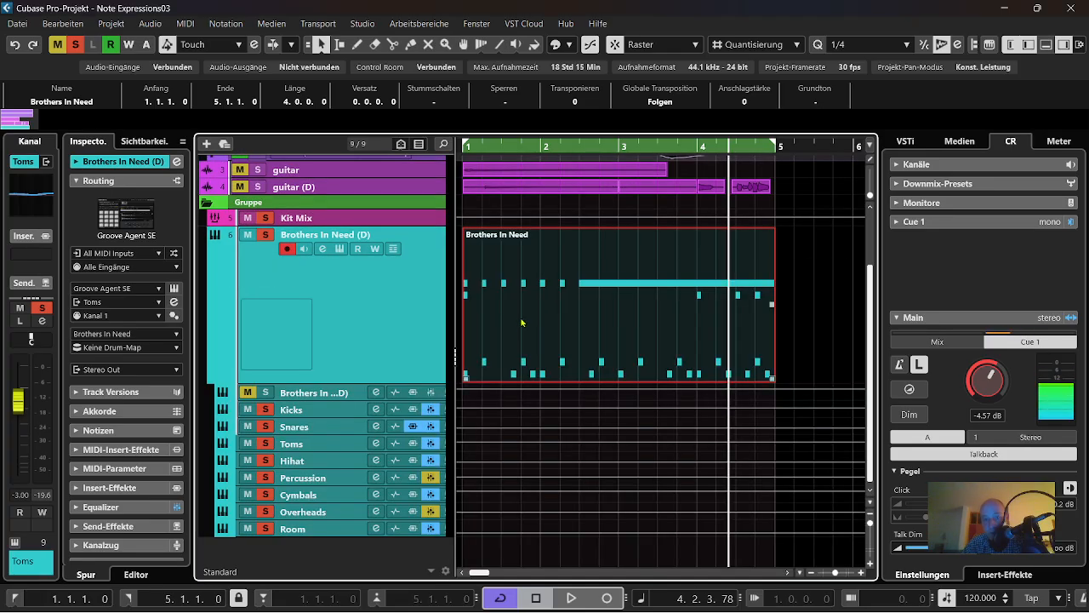
Select the Synth Note Expression ALLE track and play the soloed synth and drum tracks.
{"action": "scroll", "coordinate": [435, 311], "scroll_direction": "up", "scroll_amount": 3}
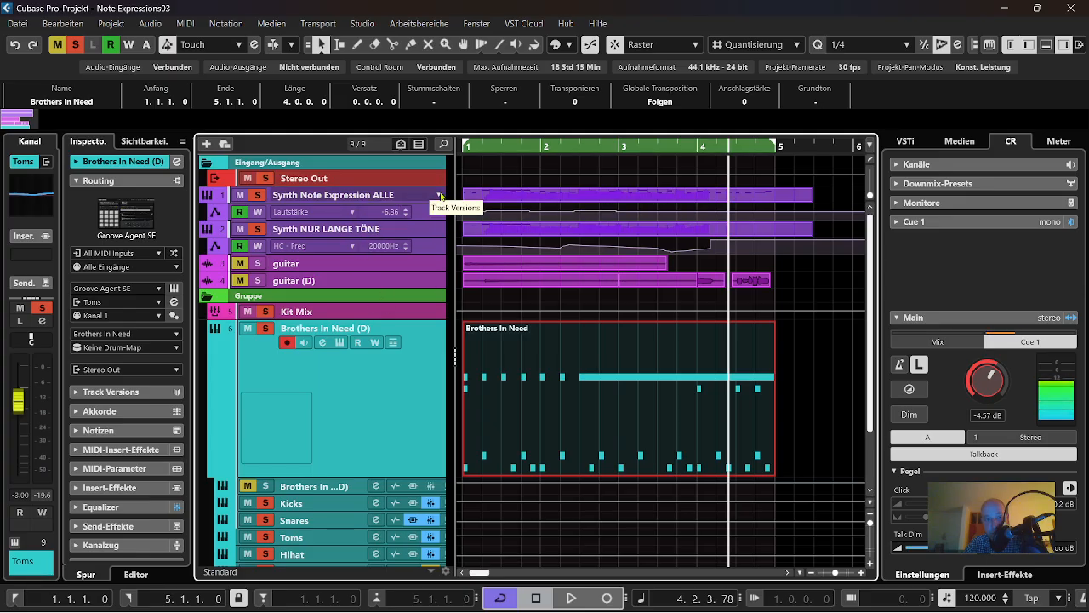
{"action": "left_click", "coordinate": [437, 195]}
{"action": "left_click", "coordinate": [322, 237]}
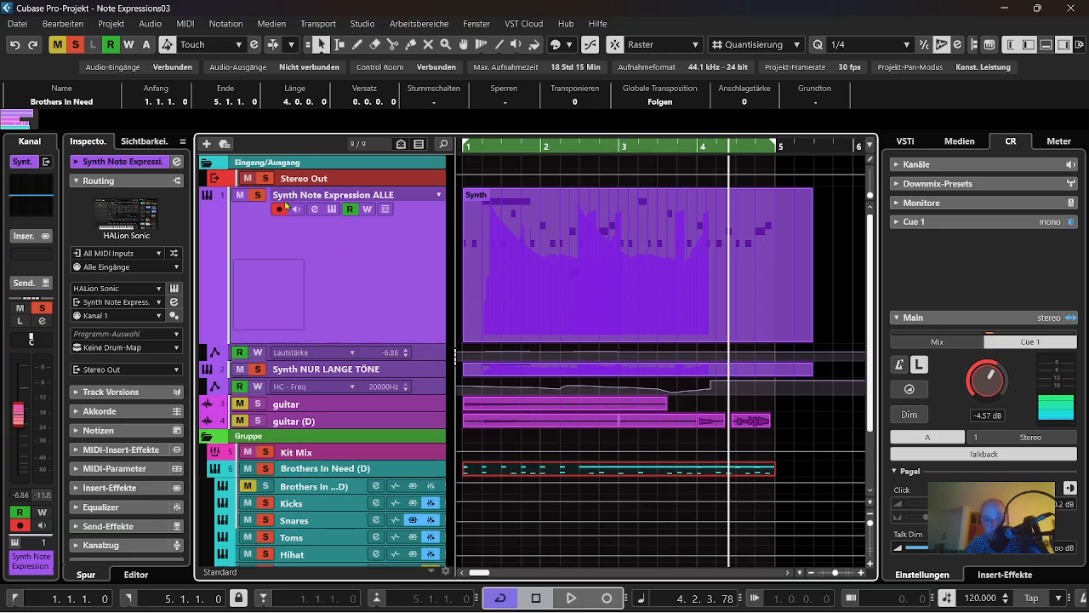
{"action": "key", "text": "space"}
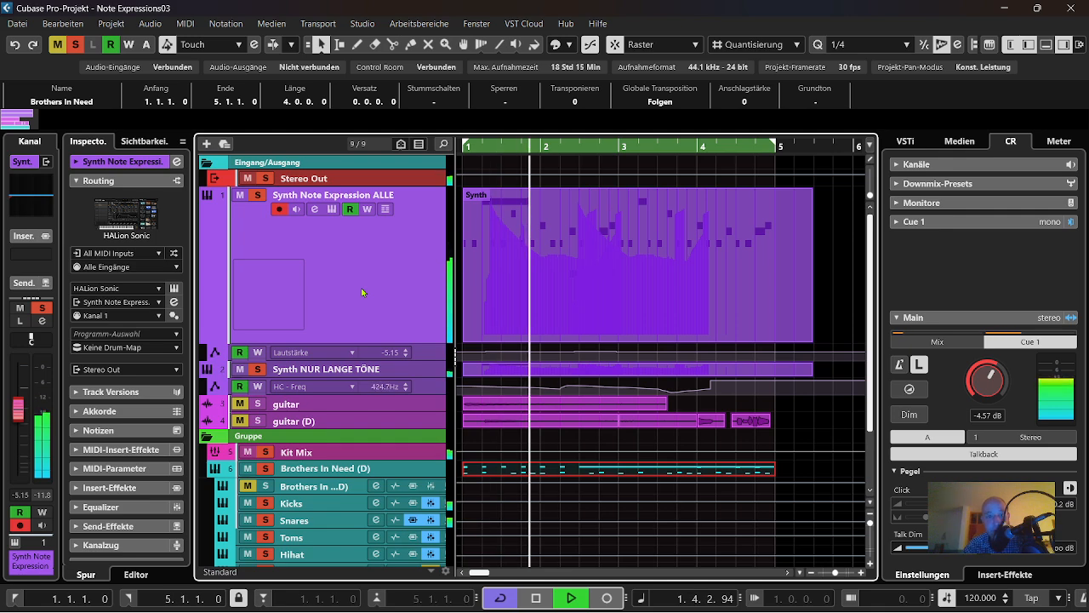
Take the drum tracks out of solo during playback and listen to the two synth tracks alone.
{"action": "scroll", "coordinate": [298, 363], "scroll_direction": "down", "scroll_amount": 3}
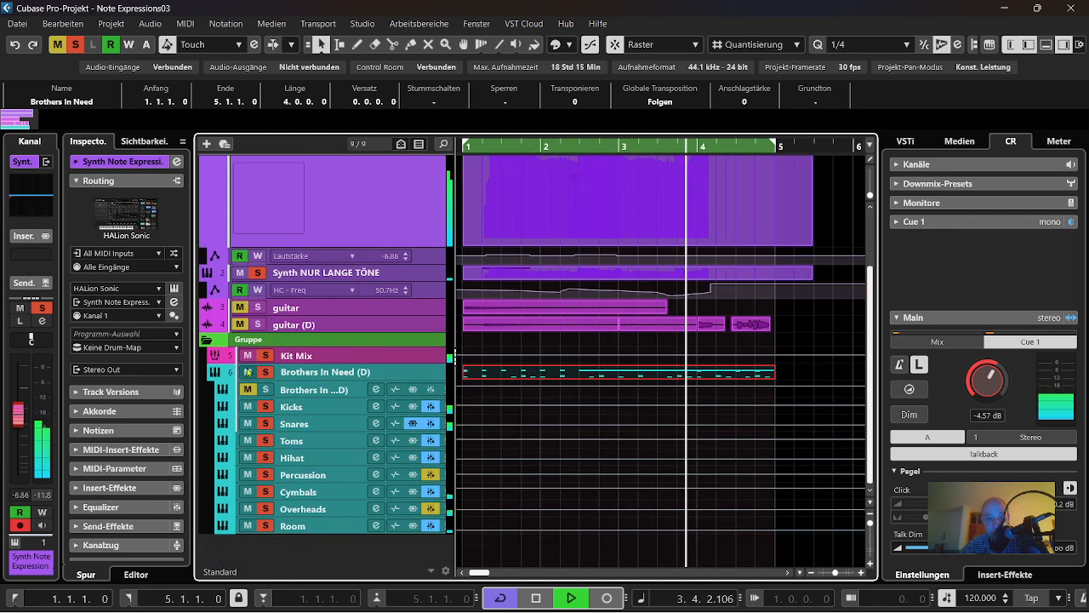
{"action": "scroll", "coordinate": [341, 341], "scroll_direction": "up", "scroll_amount": 3}
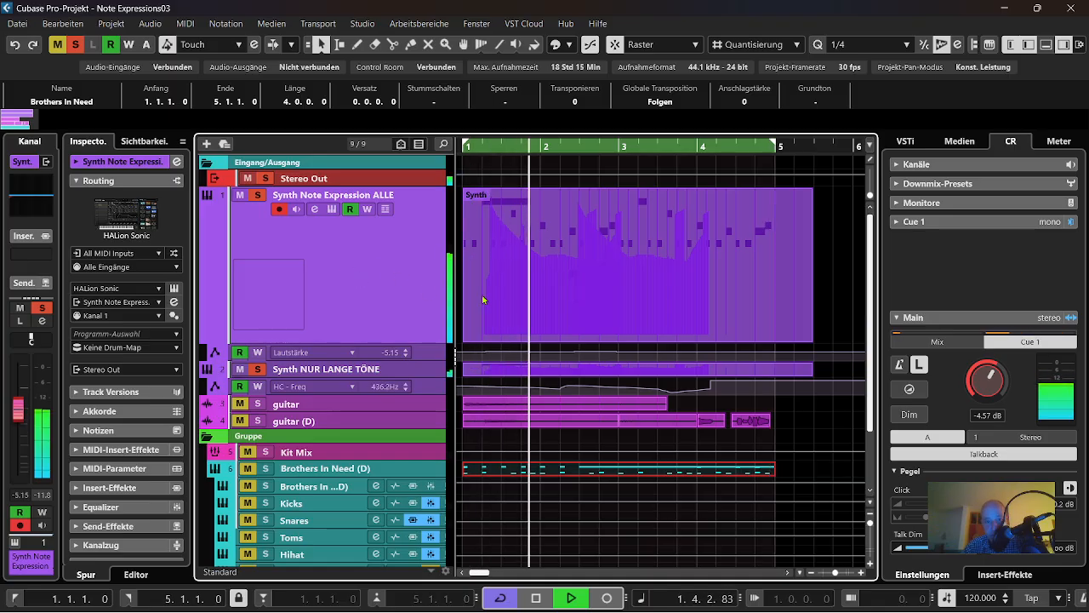
{"action": "scroll", "coordinate": [366, 270], "scroll_direction": "down", "scroll_amount": 3}
{"action": "scroll", "coordinate": [403, 278], "scroll_direction": "up", "scroll_amount": 3}
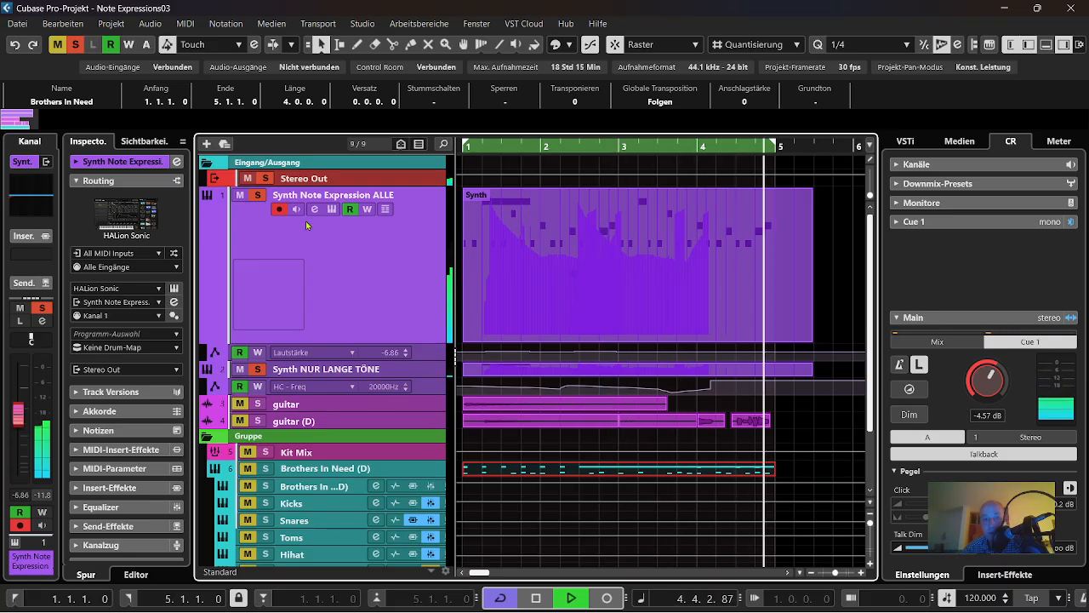
Solo the Kit Mix track and then both guitar tracks along with the synth tracks while the project plays.
{"action": "scroll", "coordinate": [257, 361], "scroll_direction": "down", "scroll_amount": 3}
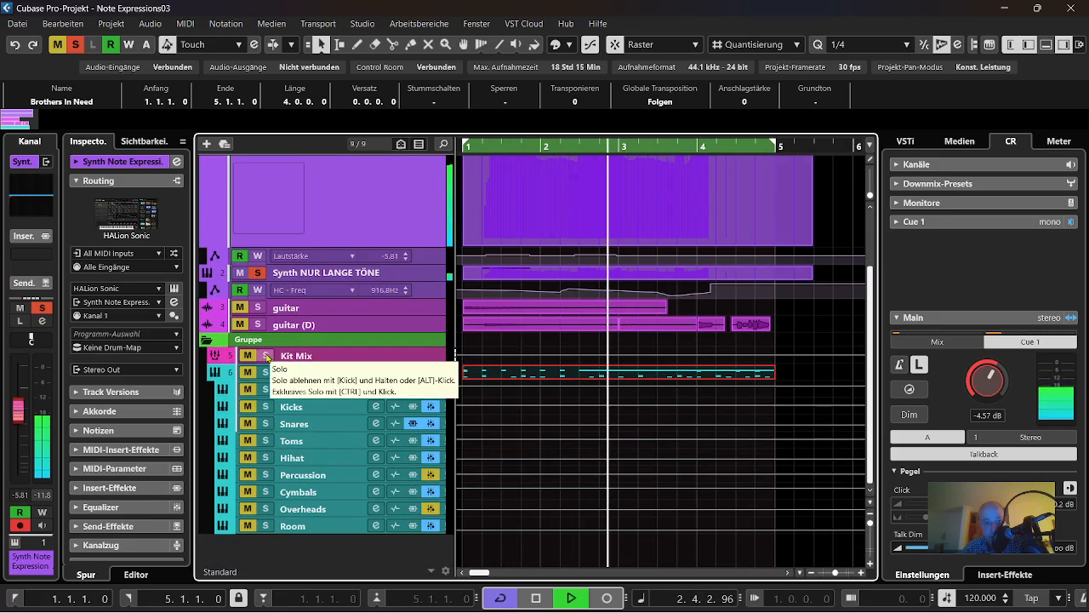
{"action": "left_click", "coordinate": [264, 356]}
{"action": "scroll", "coordinate": [366, 366], "scroll_direction": "up", "scroll_amount": 3}
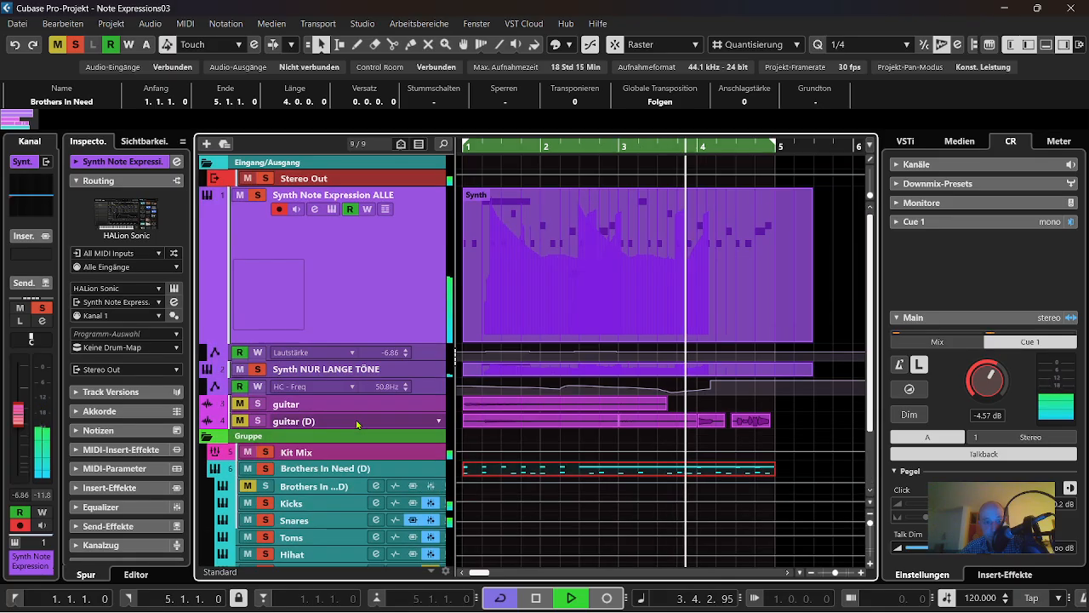
{"action": "scroll", "coordinate": [349, 358], "scroll_direction": "down", "scroll_amount": 2}
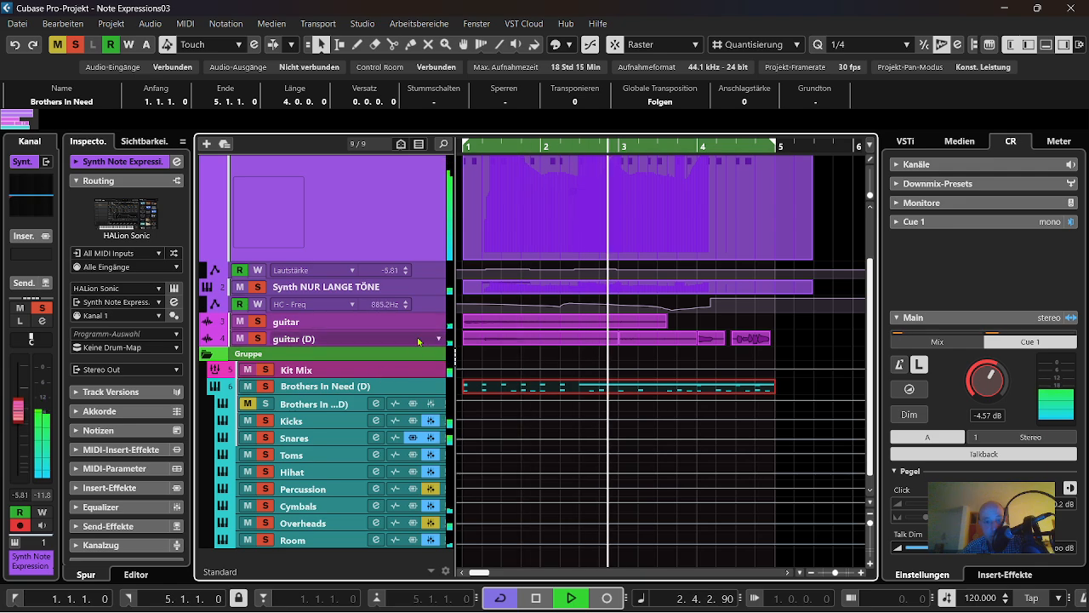
Clear all mute and solo states, and solo only the guitar and Kit Mix tracks.
{"action": "scroll", "coordinate": [245, 173], "scroll_direction": "up", "scroll_amount": 3}
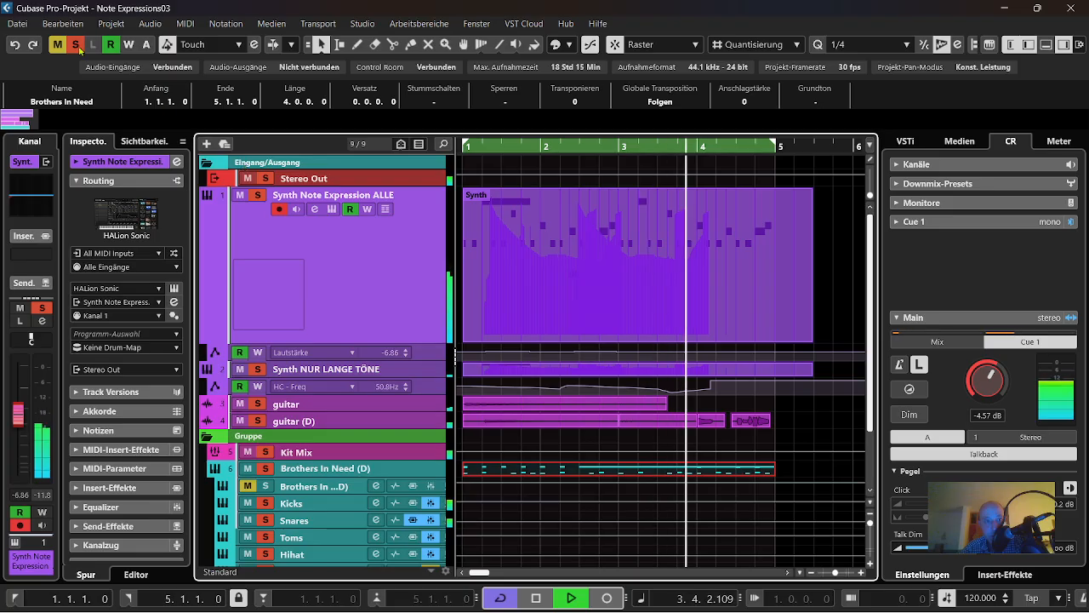
{"action": "scroll", "coordinate": [392, 314], "scroll_direction": "down", "scroll_amount": 3}
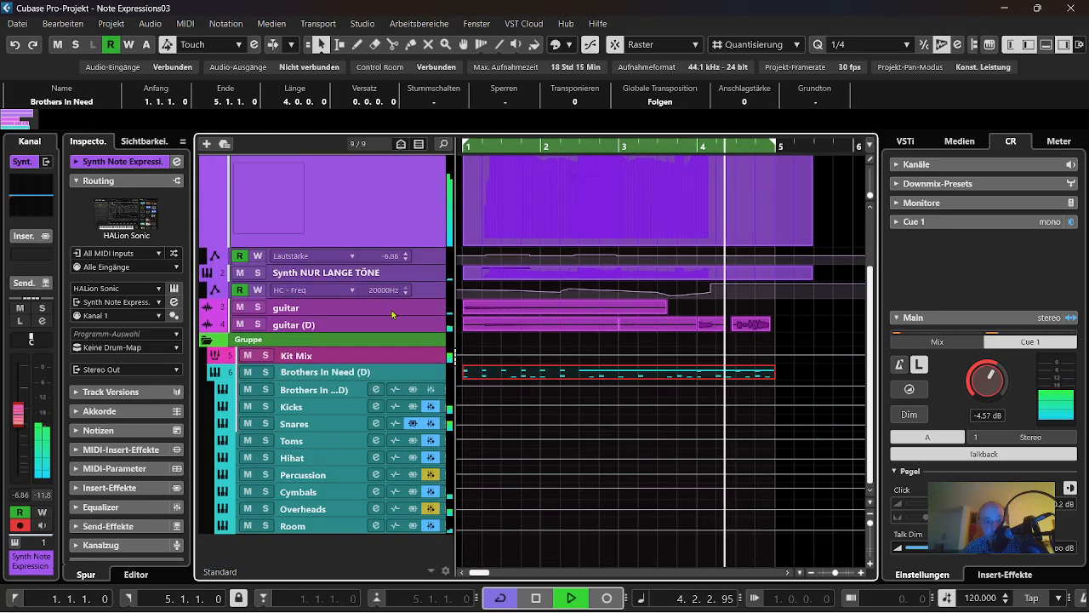
{"action": "left_click", "coordinate": [257, 307]}
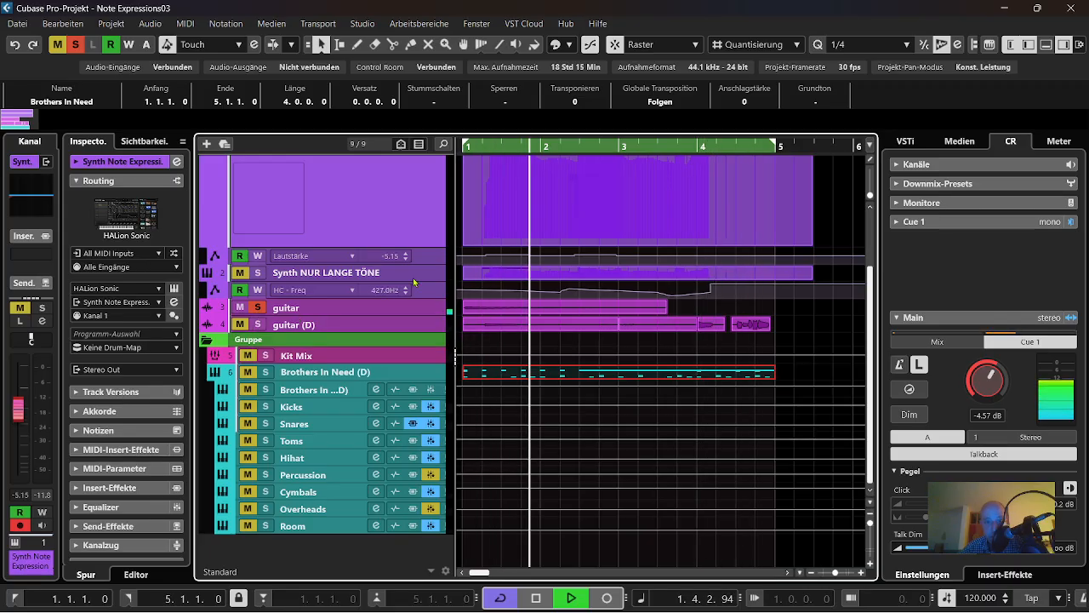
{"action": "left_click", "coordinate": [266, 356]}
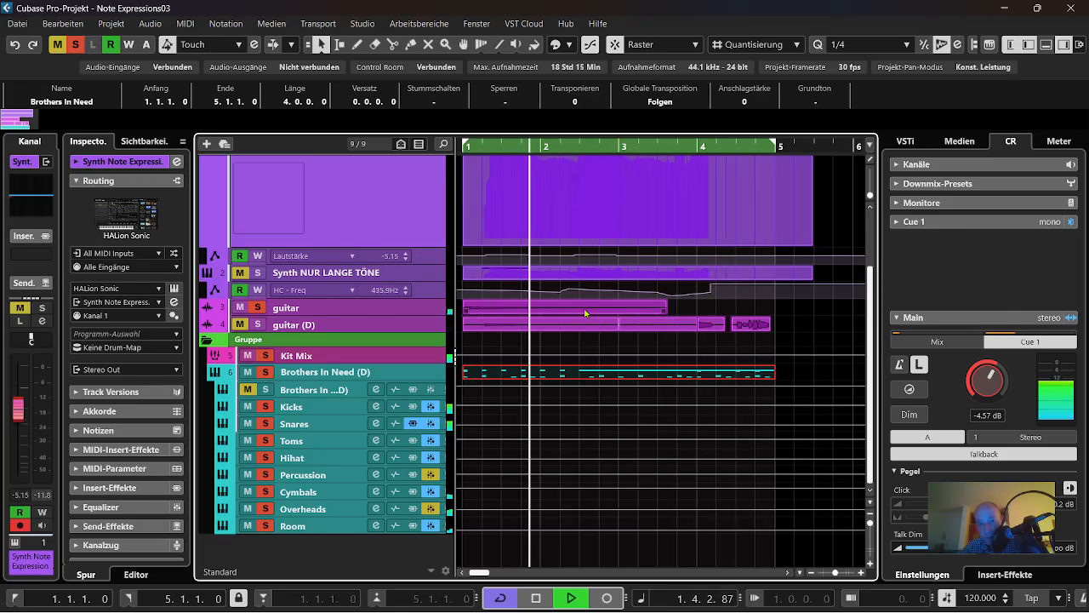
Open the guitar track's channel settings to examine its insert effects and equalizer, and close them.
{"action": "left_click", "coordinate": [418, 311]}
{"action": "left_click", "coordinate": [314, 182]}
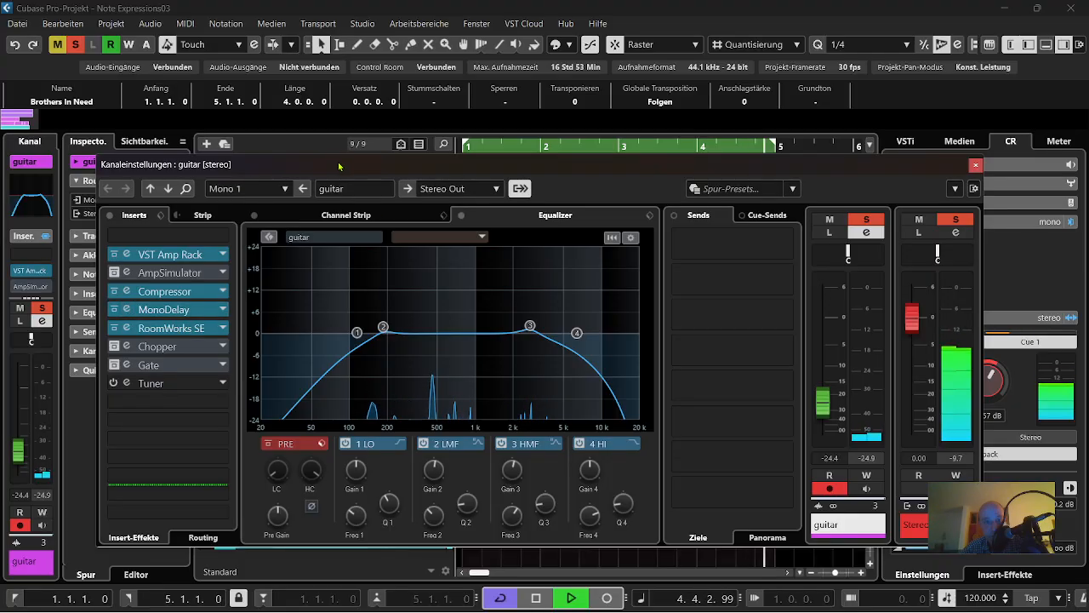
{"action": "left_click_drag", "start_coordinate": [341, 170], "coordinate": [377, 146]}
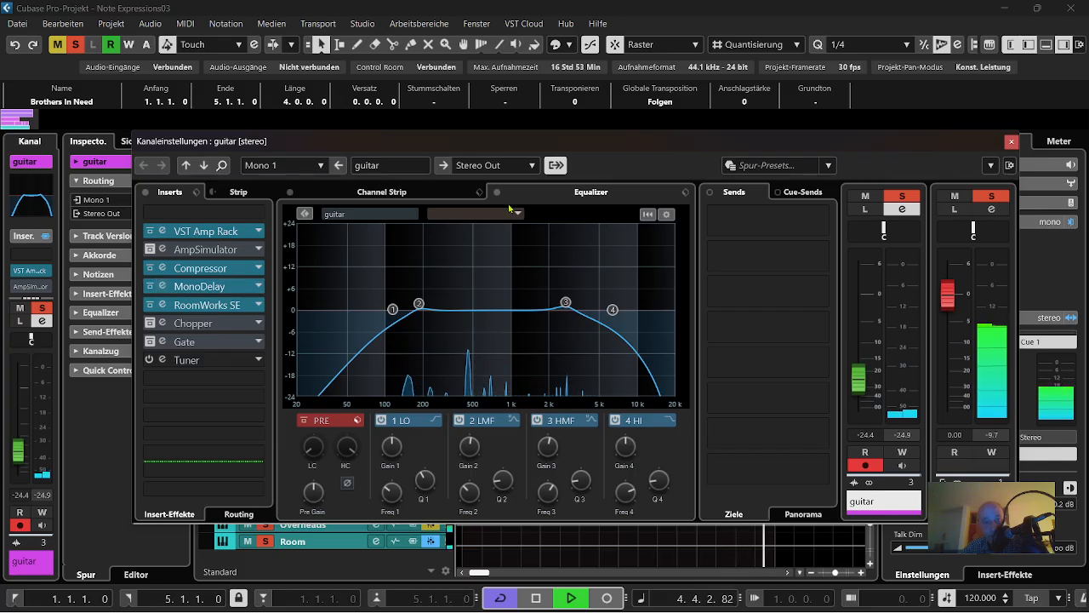
{"action": "left_click_drag", "start_coordinate": [521, 148], "coordinate": [489, 146]}
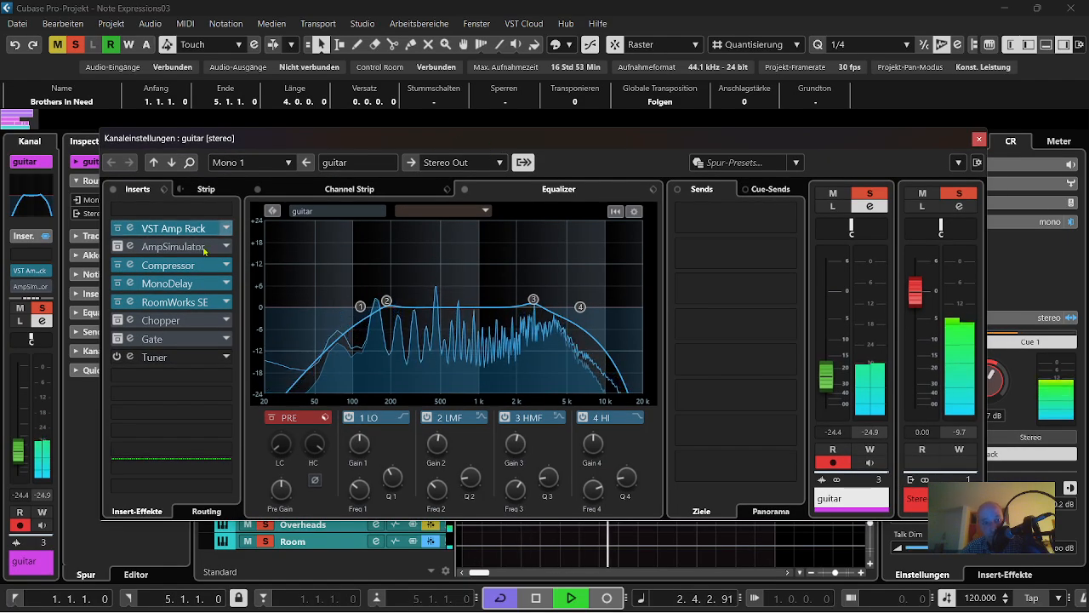
{"action": "left_click", "coordinate": [978, 139]}
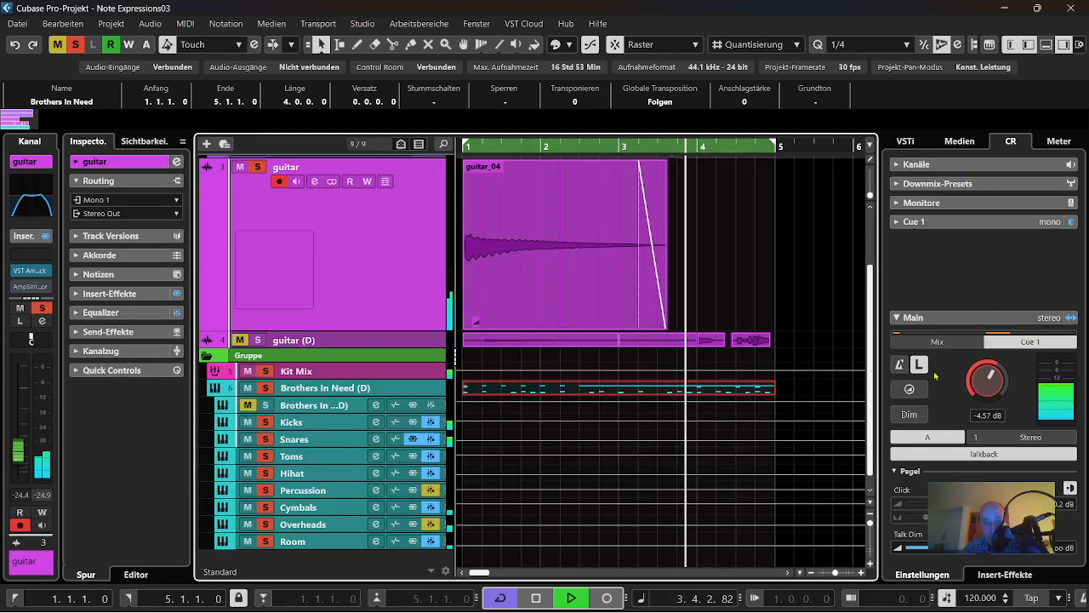
Alternate the solo between the guitar and guitar (D) tracks during playback to compare them with the drums.
{"action": "scroll", "coordinate": [291, 361], "scroll_direction": "up", "scroll_amount": 3}
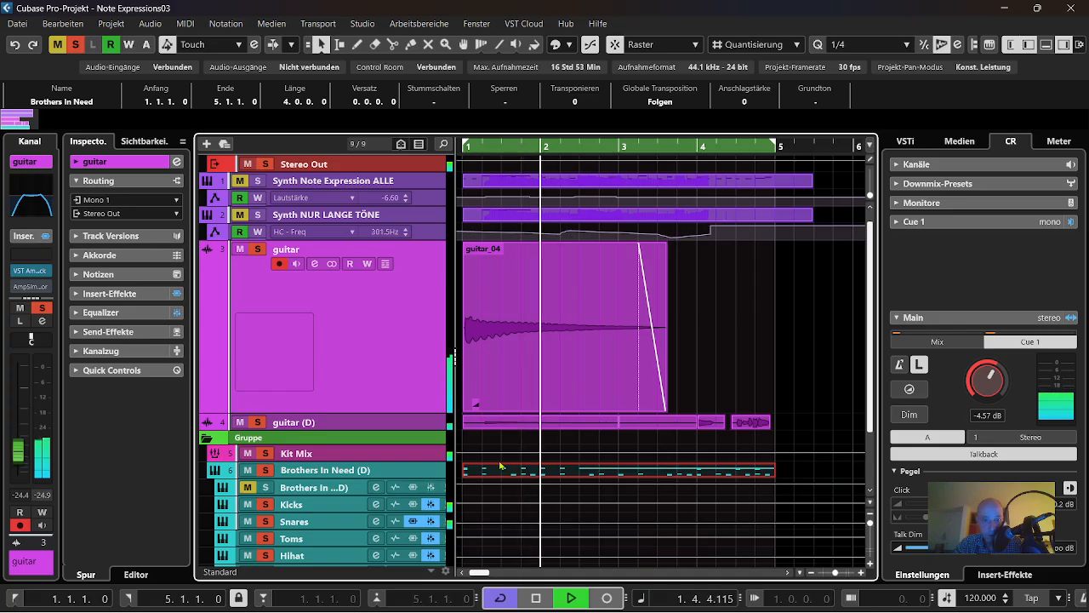
{"action": "key", "text": "KP_Decimal"}
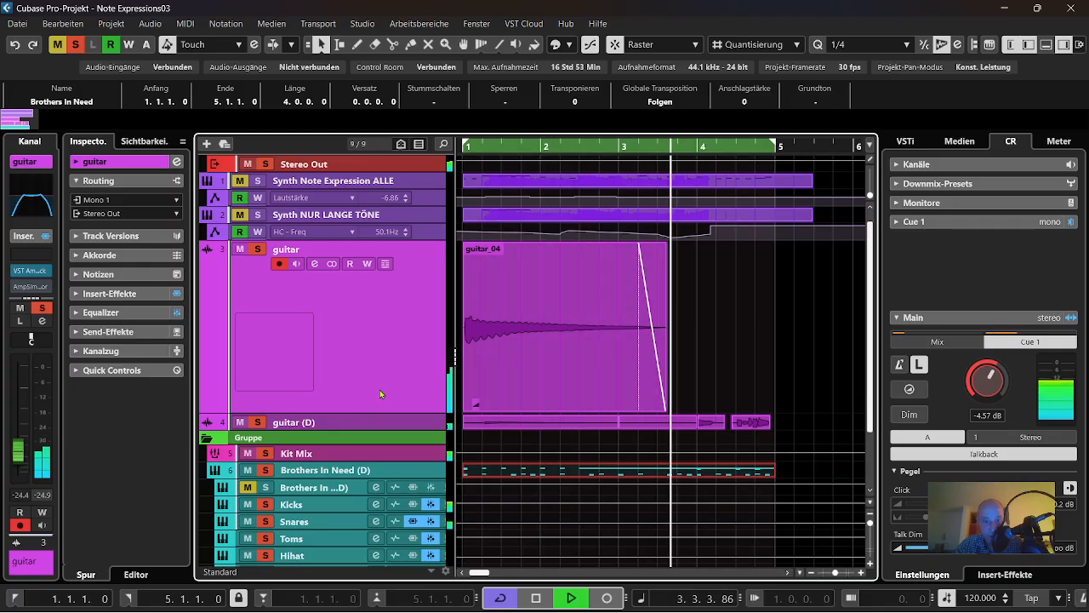
{"action": "left_click", "coordinate": [239, 249]}
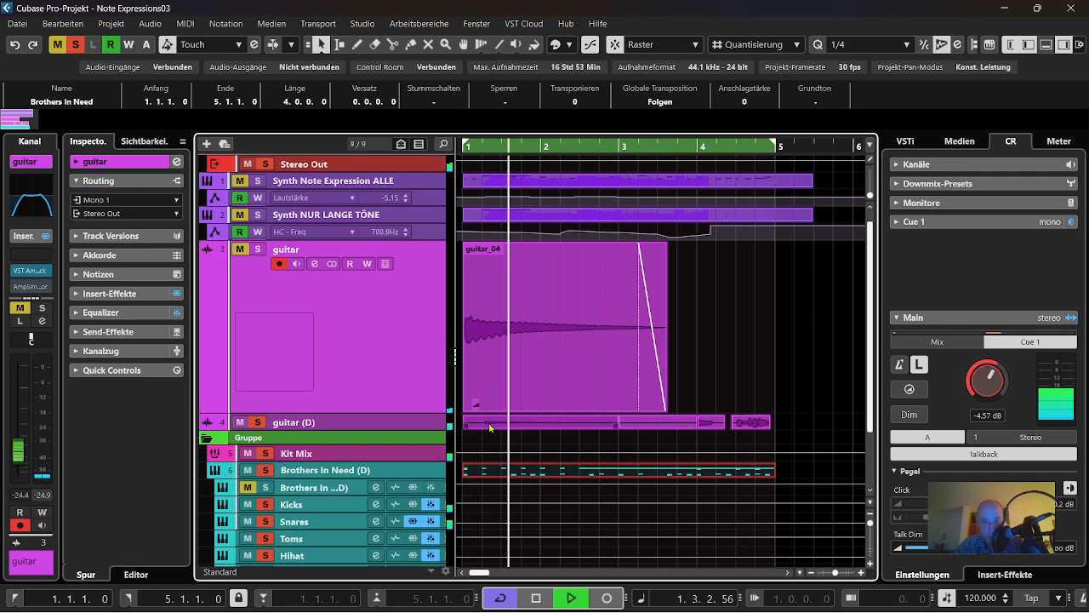
{"action": "left_click", "coordinate": [257, 250]}
{"action": "left_click", "coordinate": [240, 422]}
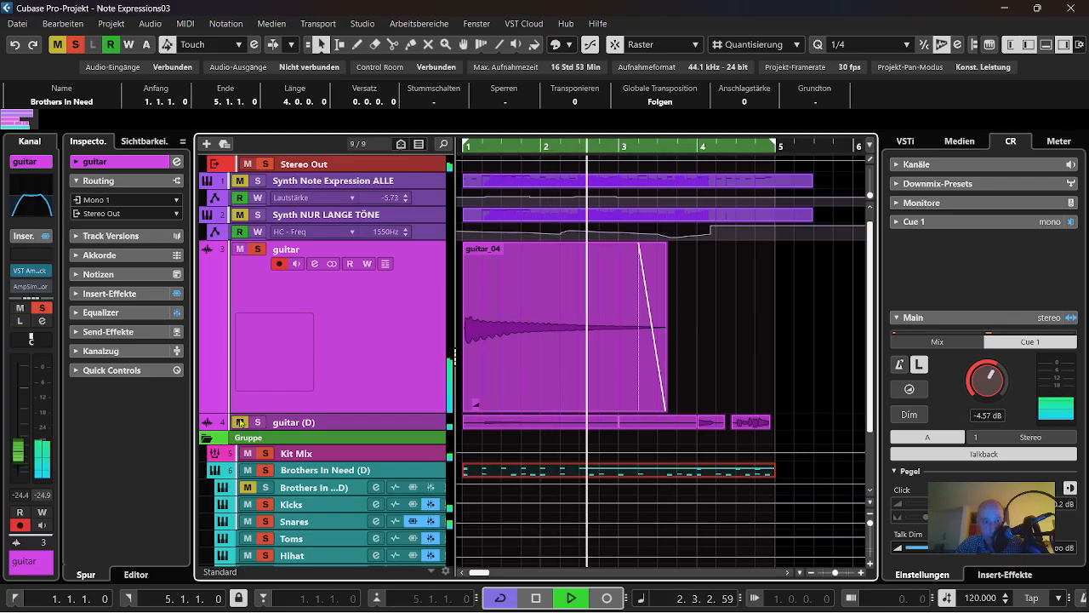
{"action": "key", "text": "KP_1"}
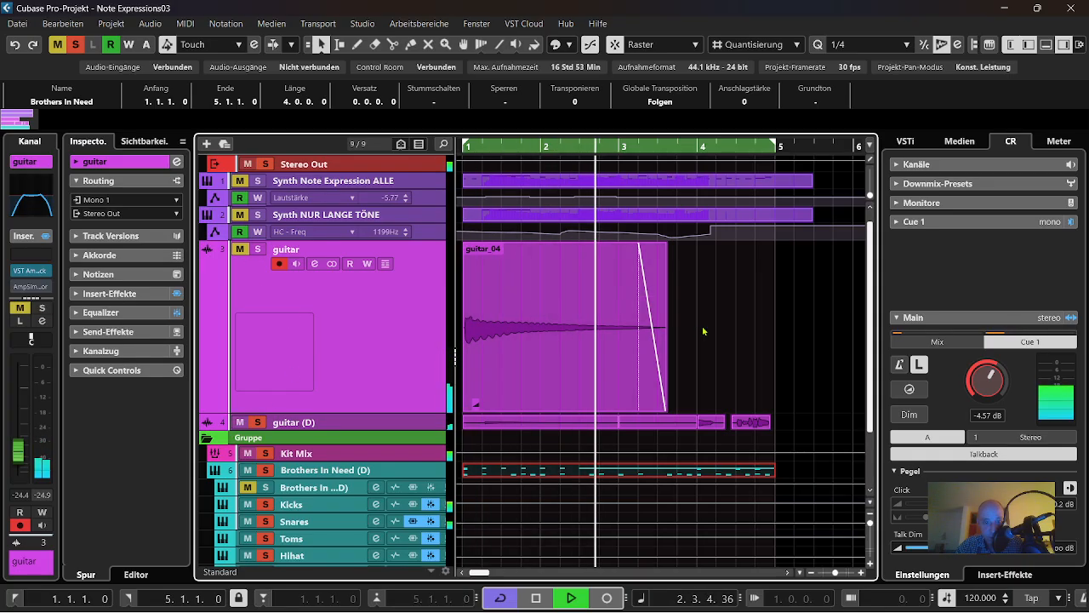
{"action": "key", "text": "KP_1"}
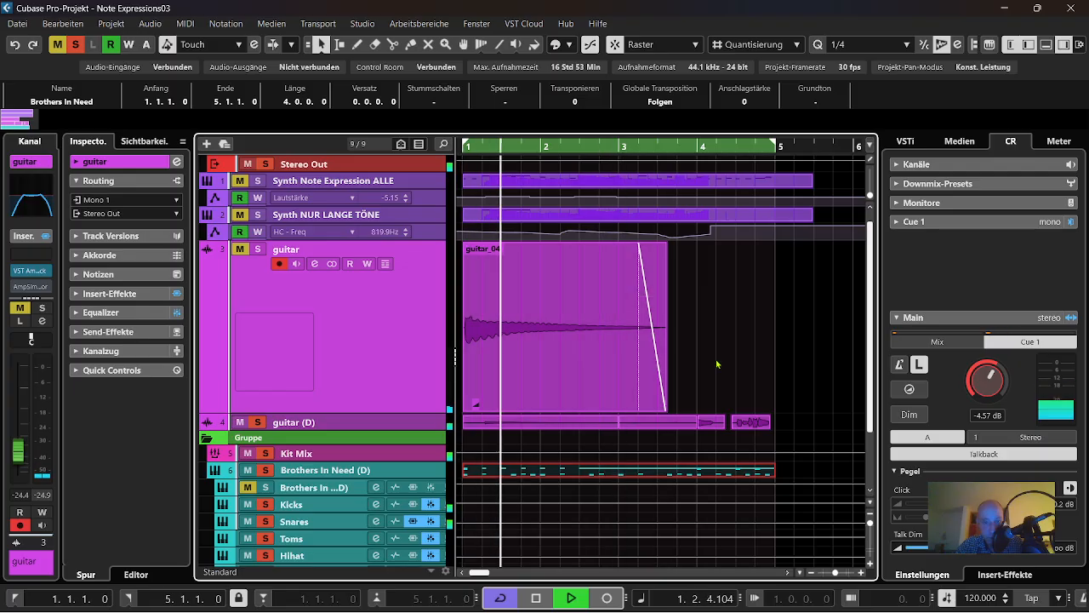
{"action": "key", "text": "KP_1"}
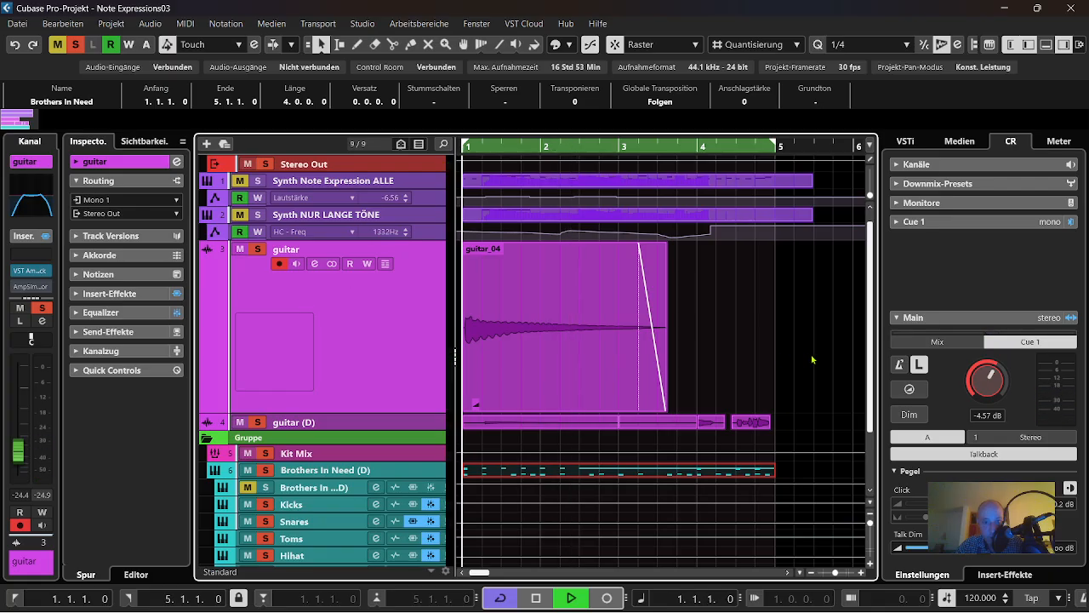
Replay the soloed guitar and drum tracks from the loop start, jump playback to bar 4, and stop in bar 3.
{"action": "key", "text": "KP_1"}
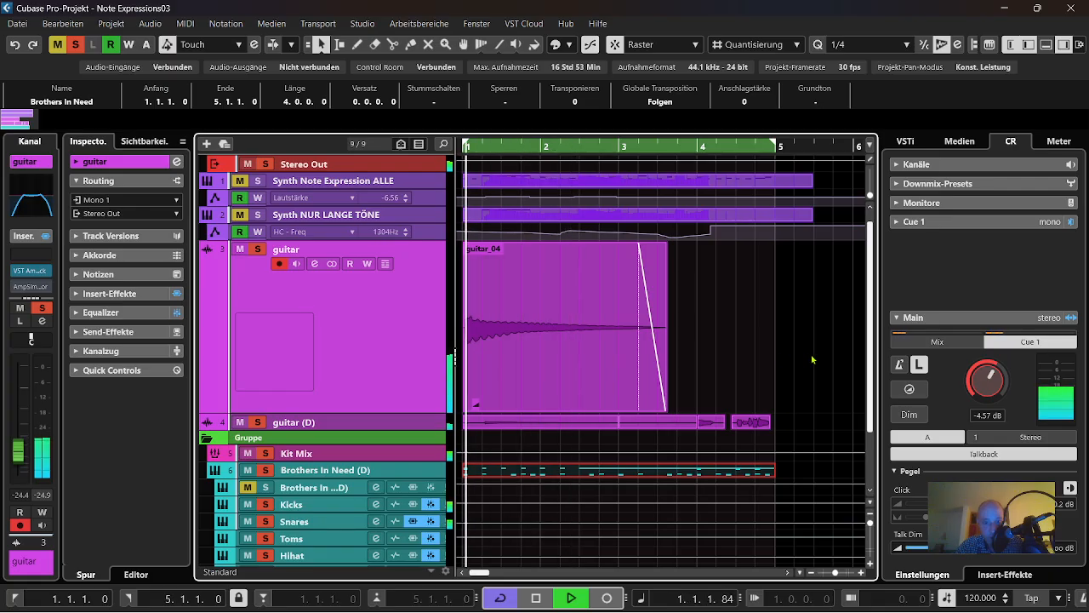
{"action": "key", "text": "KP_1"}
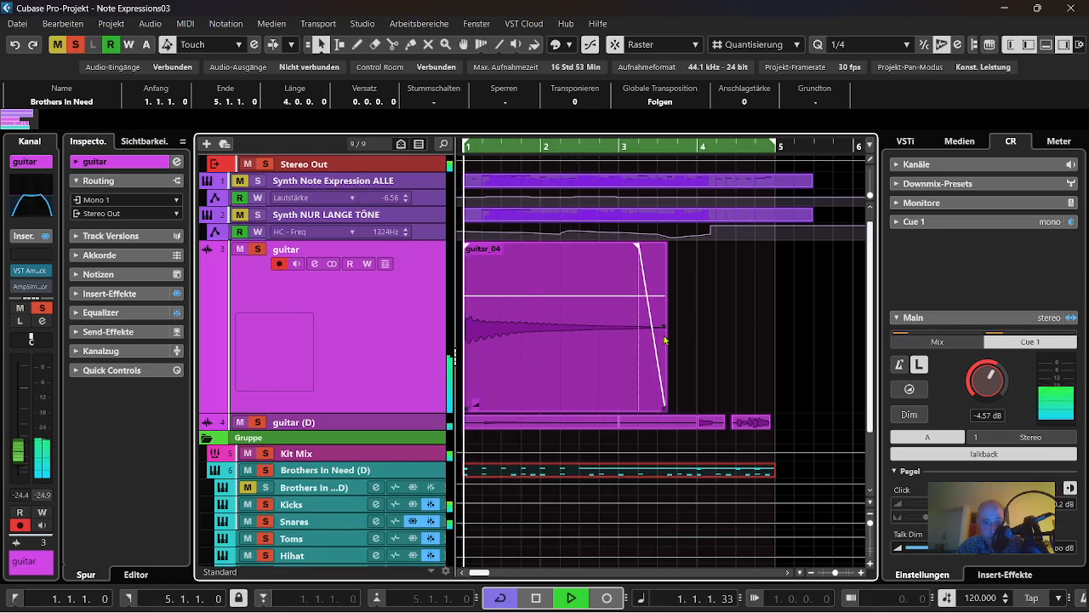
{"action": "left_click", "coordinate": [732, 146]}
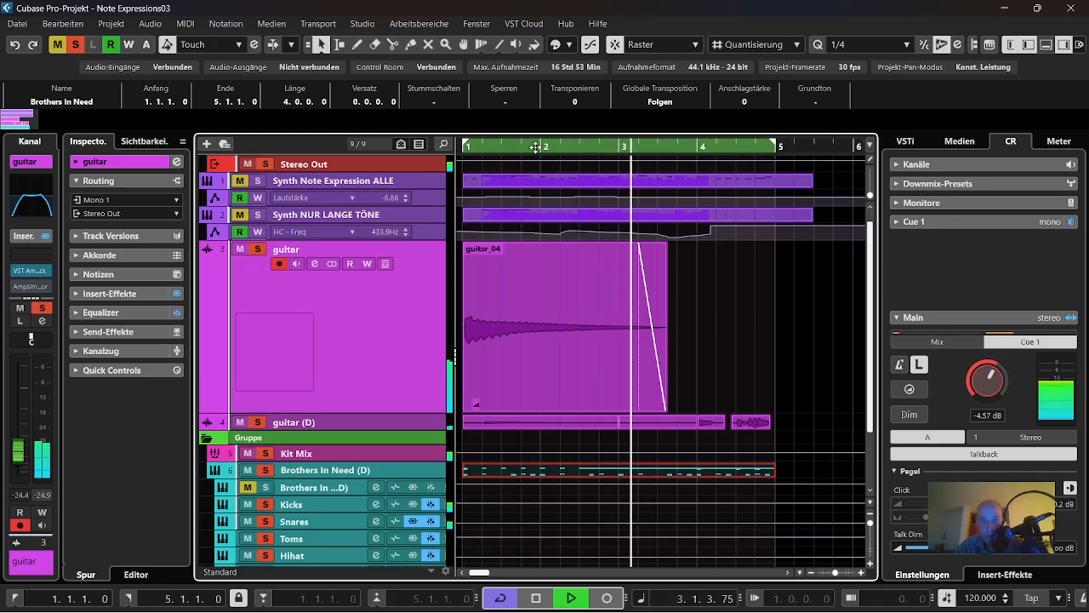
{"action": "left_click", "coordinate": [747, 147]}
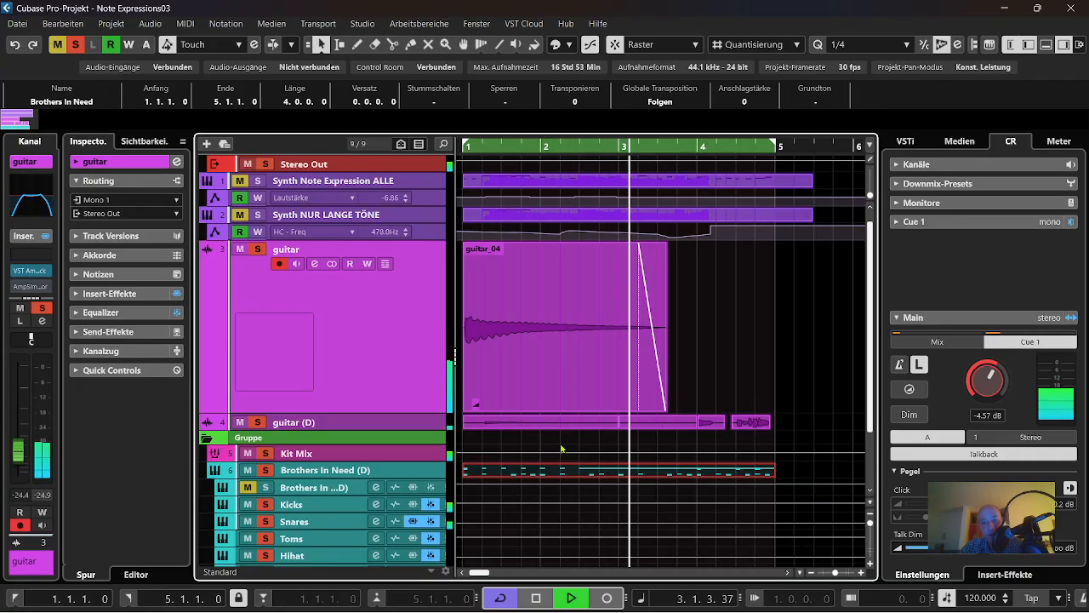
{"action": "key", "text": "space"}
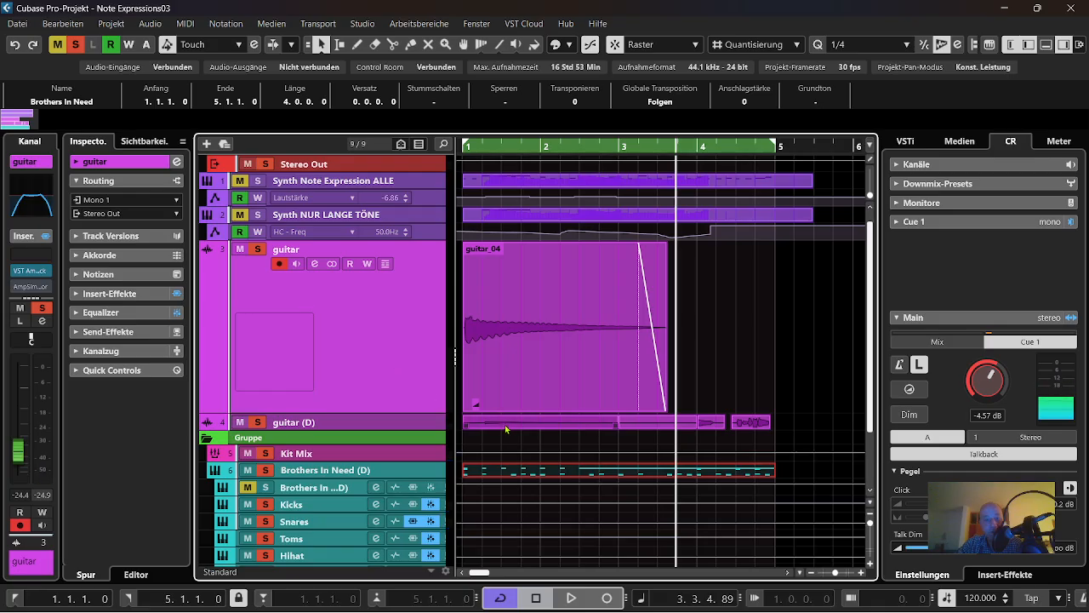
Select the guitar (D) track and repeatedly replay its last take in bar 4, then stop playback.
{"action": "left_click", "coordinate": [439, 425]}
{"action": "left_click", "coordinate": [371, 368]}
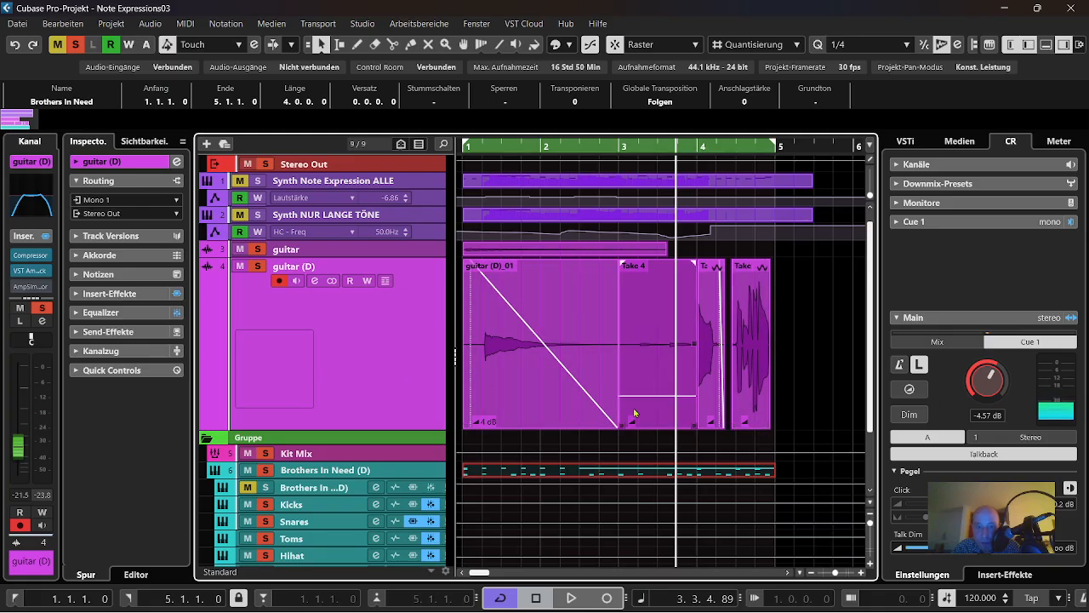
{"action": "double_click", "coordinate": [727, 147]}
{"action": "left_click", "coordinate": [728, 148]}
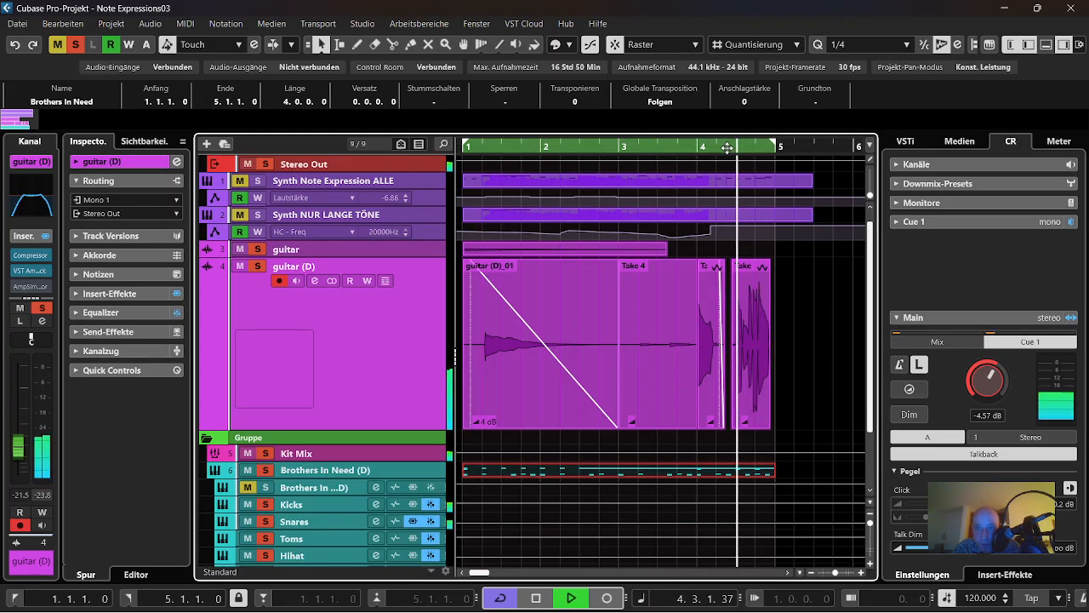
{"action": "left_click", "coordinate": [726, 147]}
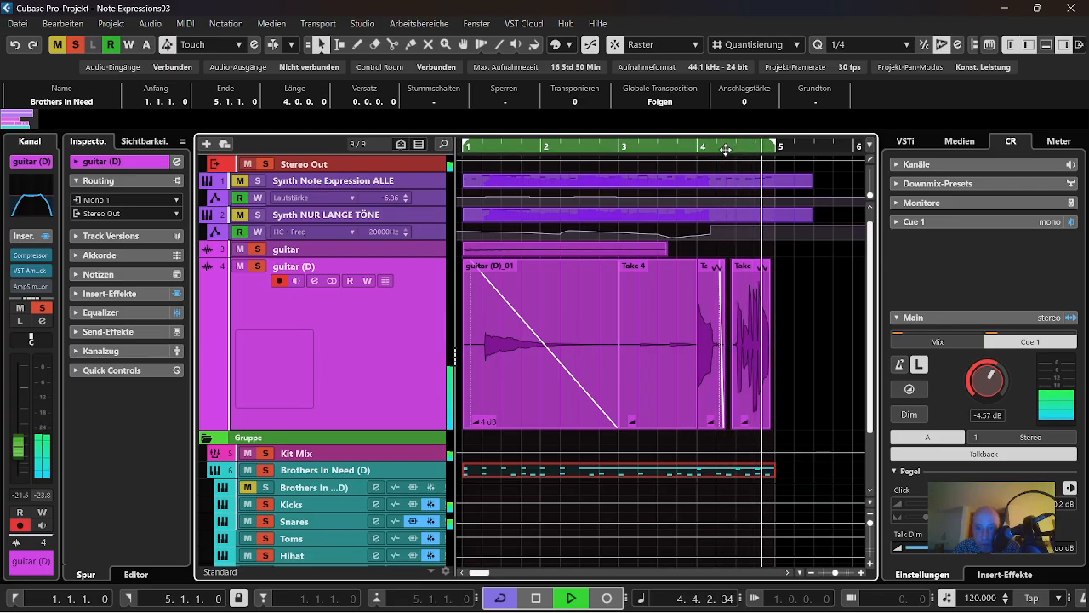
{"action": "left_click", "coordinate": [726, 148]}
{"action": "left_click", "coordinate": [727, 147]}
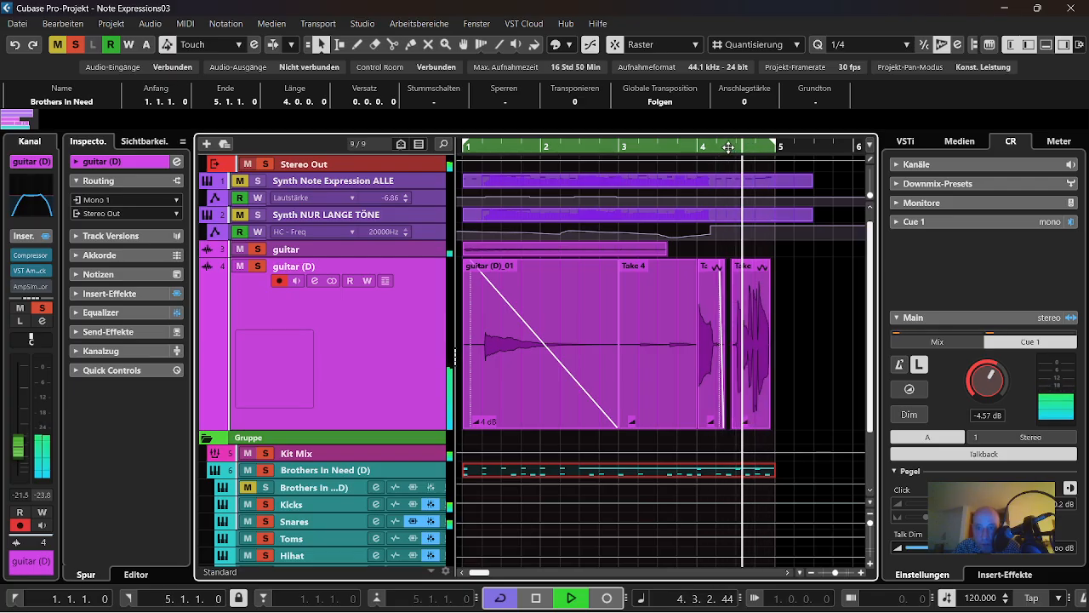
{"action": "left_click", "coordinate": [728, 147]}
{"action": "key", "text": "space"}
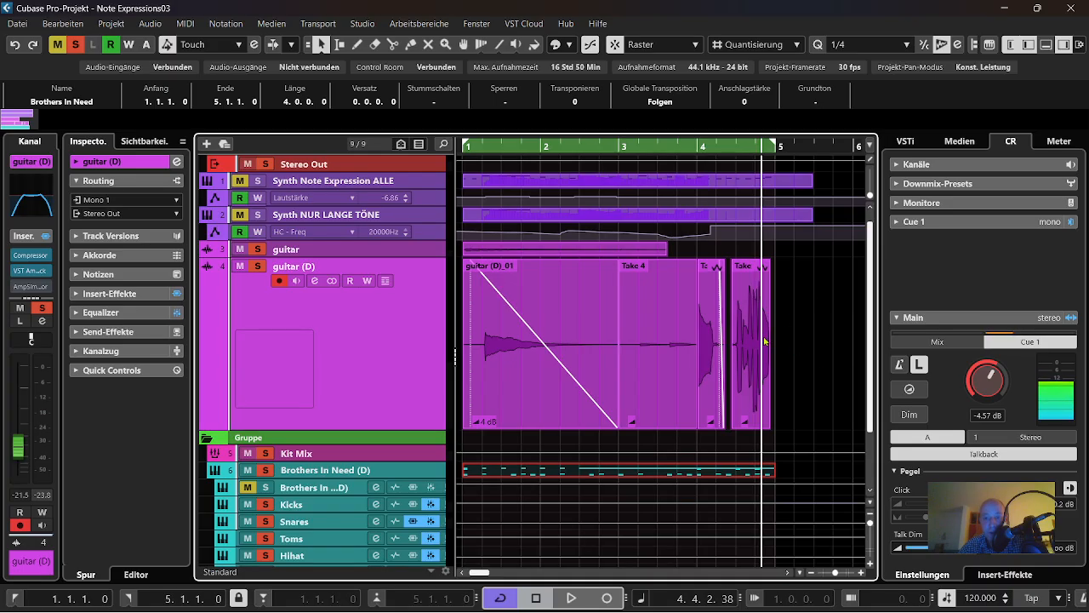
Show the Object Selection tool's sizing modes, including Time-Stretch, and close the list without choosing another mode.
{"action": "left_click", "coordinate": [324, 51]}
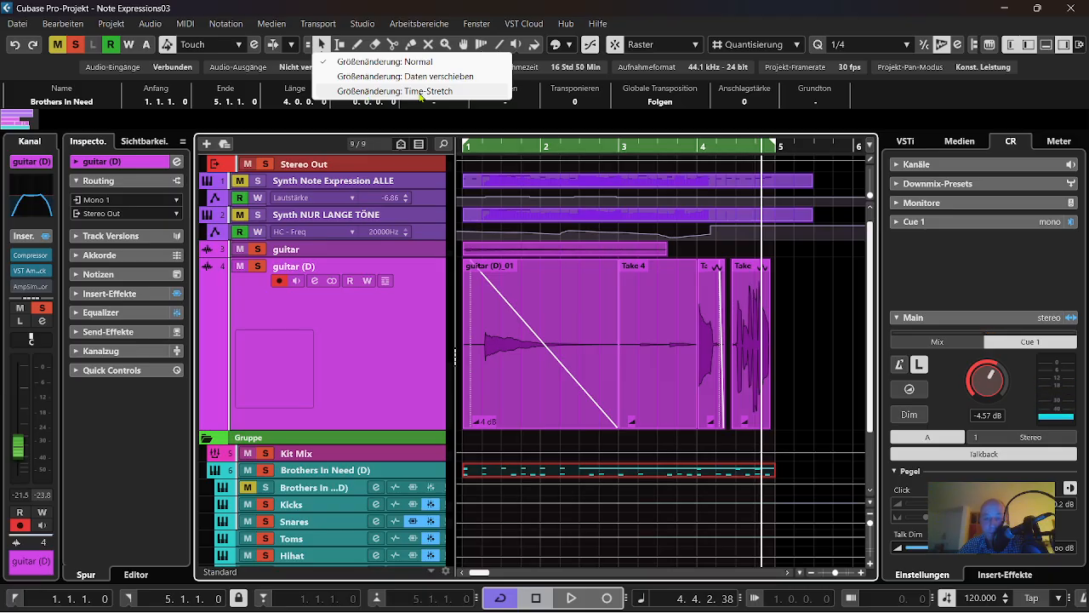
{"action": "left_click", "coordinate": [834, 351]}
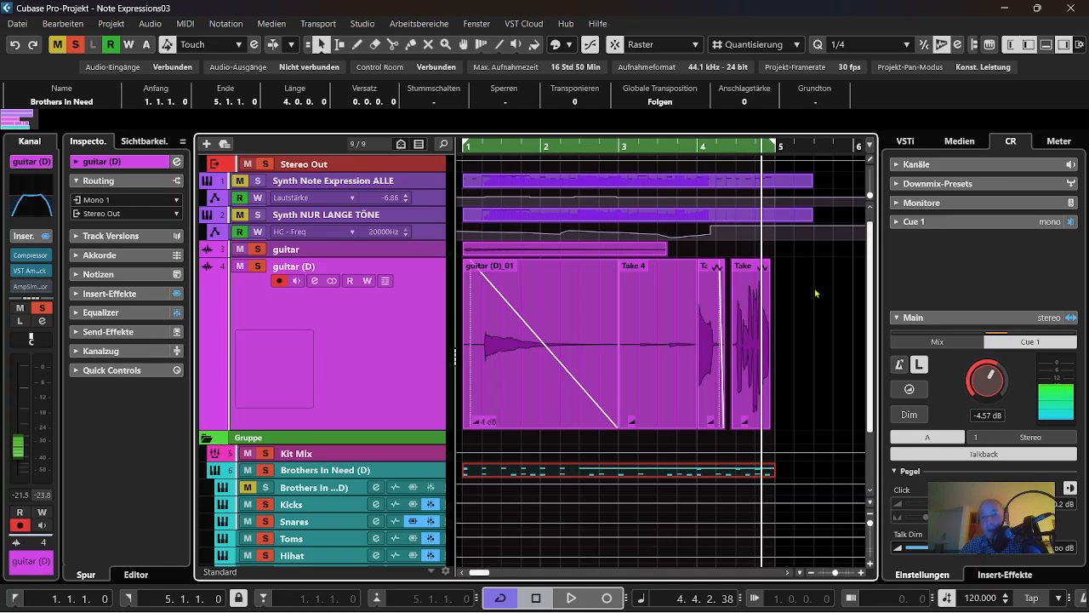
Audition the final guitar (D) take with the drums by restarting playback several times around beat 3 of bar 4.
{"action": "left_click", "coordinate": [720, 149]}
{"action": "key", "text": "space"}
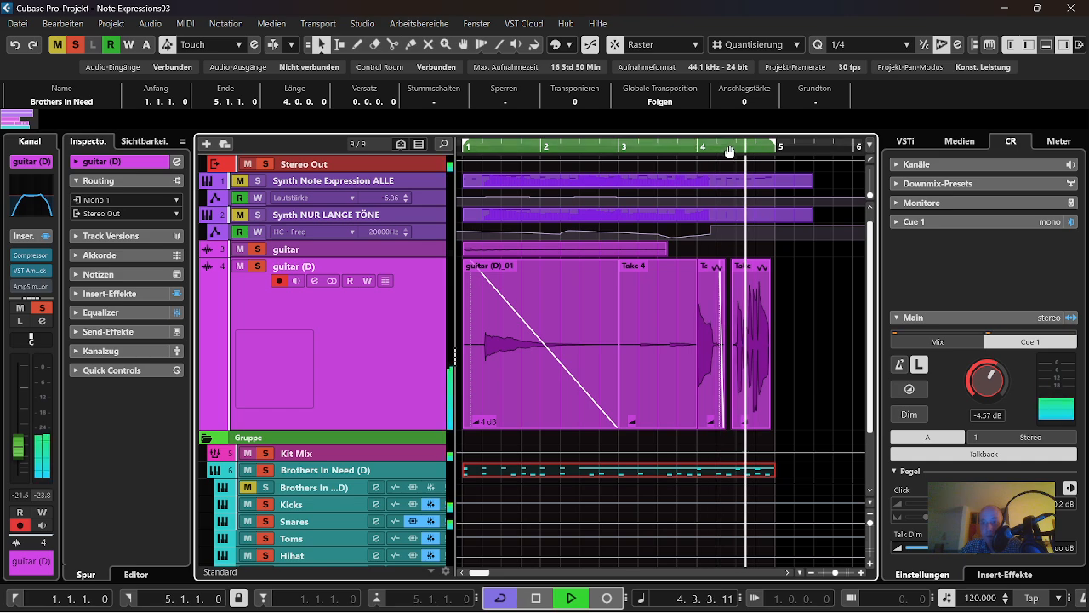
{"action": "left_click", "coordinate": [729, 147]}
{"action": "key", "text": "space"}
{"action": "left_click", "coordinate": [730, 147]}
{"action": "key", "text": "space"}
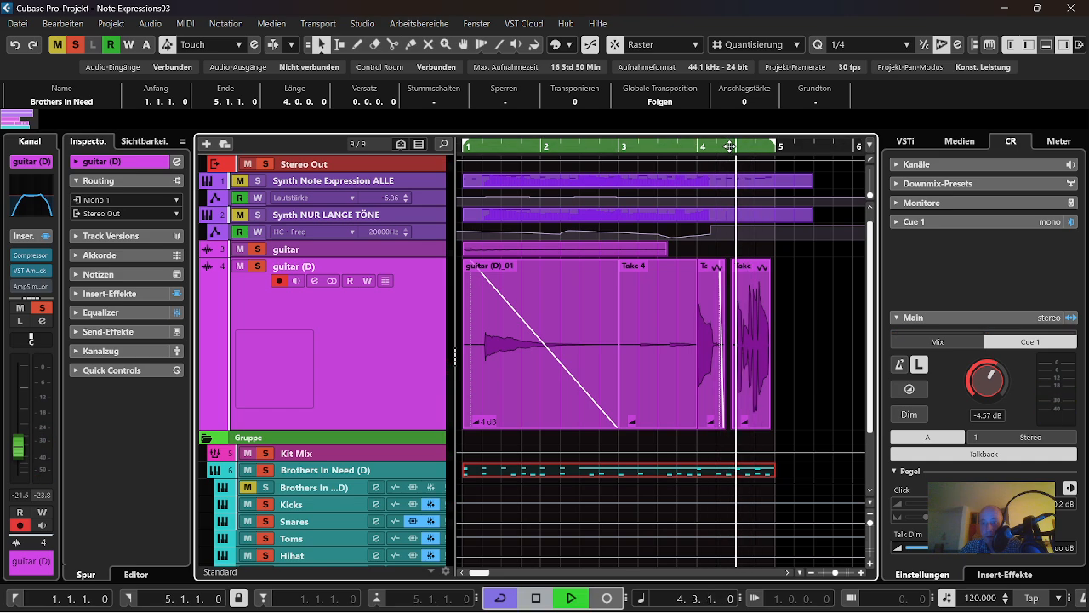
{"action": "left_click", "coordinate": [729, 146]}
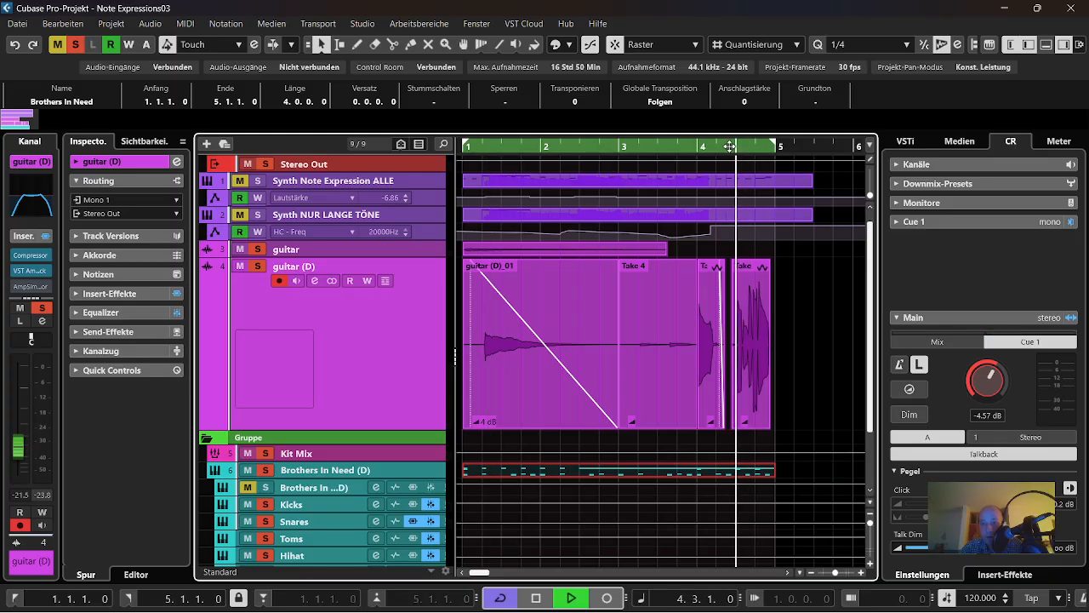
{"action": "left_click", "coordinate": [730, 147]}
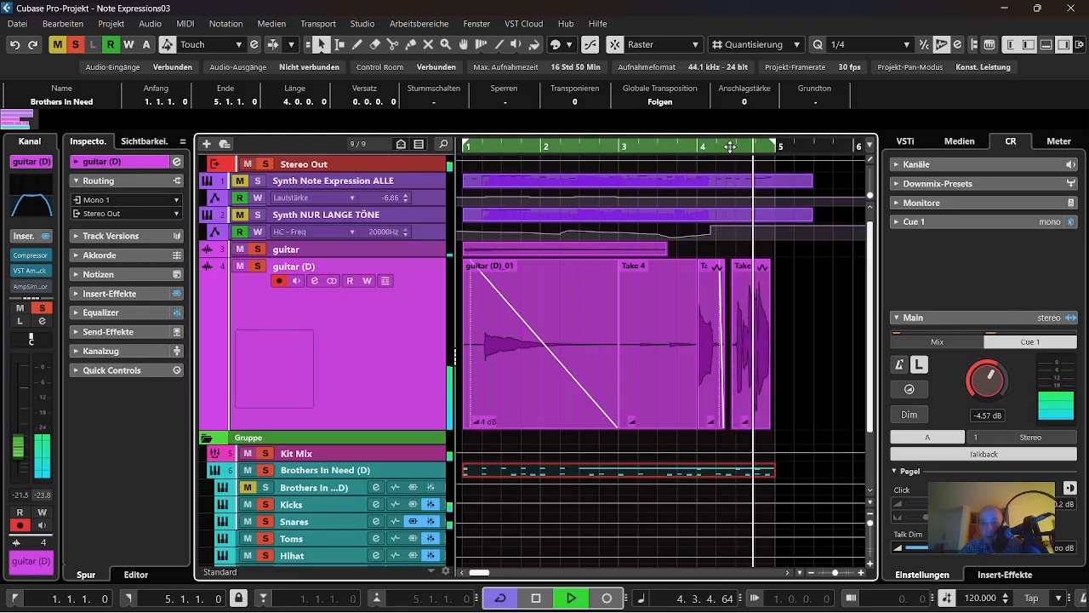
{"action": "left_click", "coordinate": [730, 147]}
{"action": "left_click", "coordinate": [732, 146]}
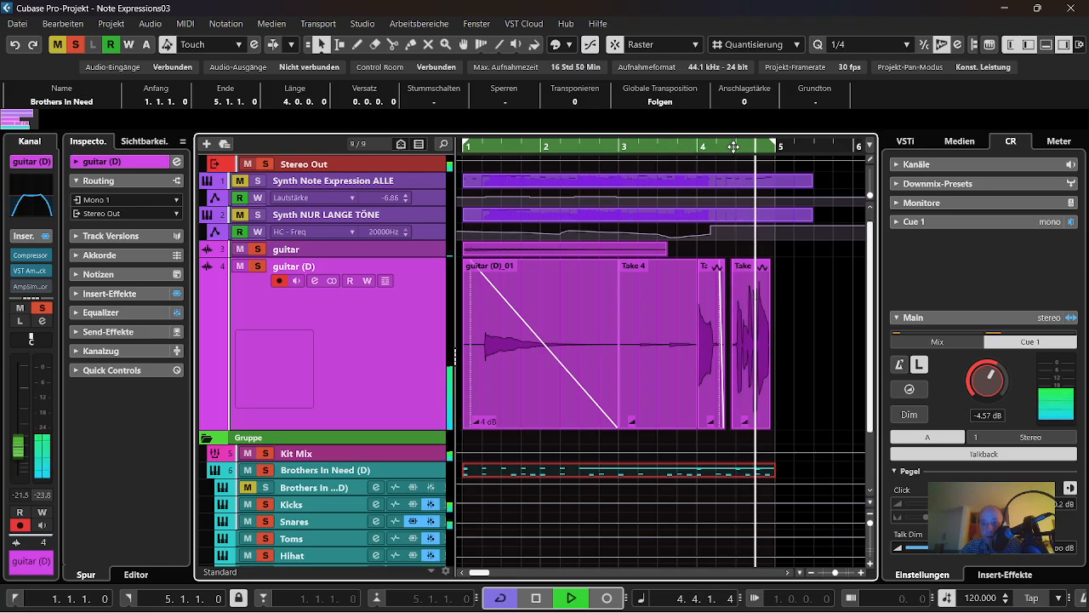
{"action": "left_click", "coordinate": [734, 147]}
{"action": "key", "text": "space"}
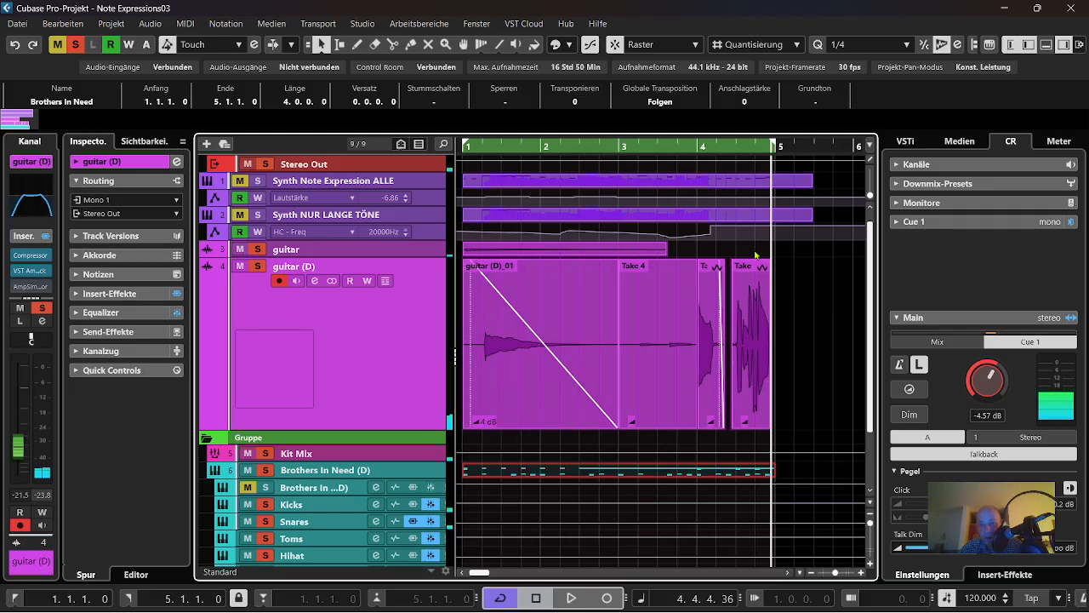
Clear all mute and solo states and play the full mix from the project start, stopping in bar 4.
{"action": "key", "text": "KP_Decimal"}
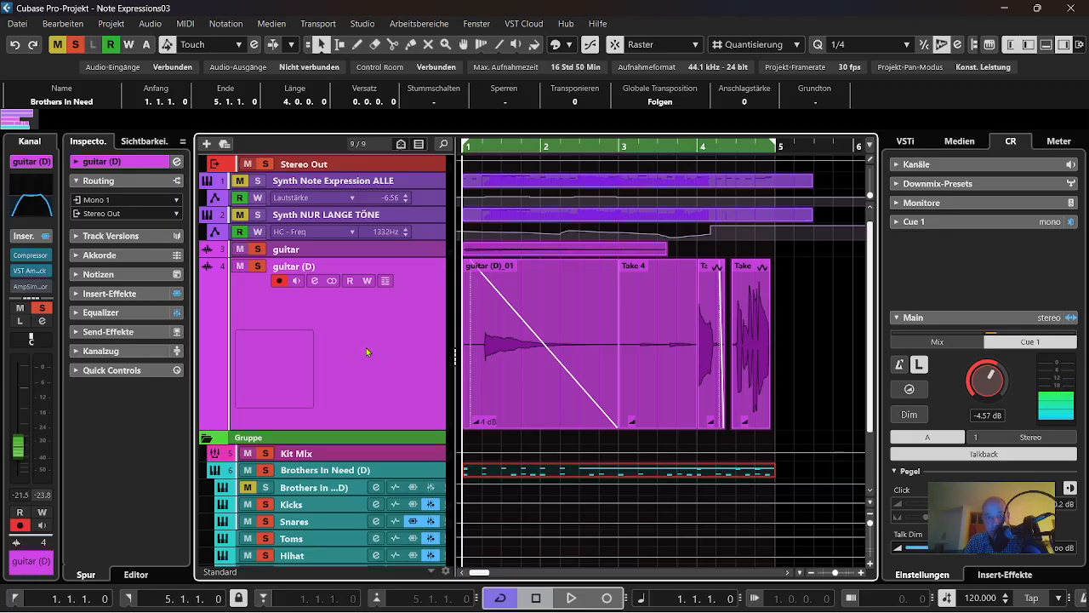
{"action": "scroll", "coordinate": [366, 347], "scroll_direction": "down", "scroll_amount": 3}
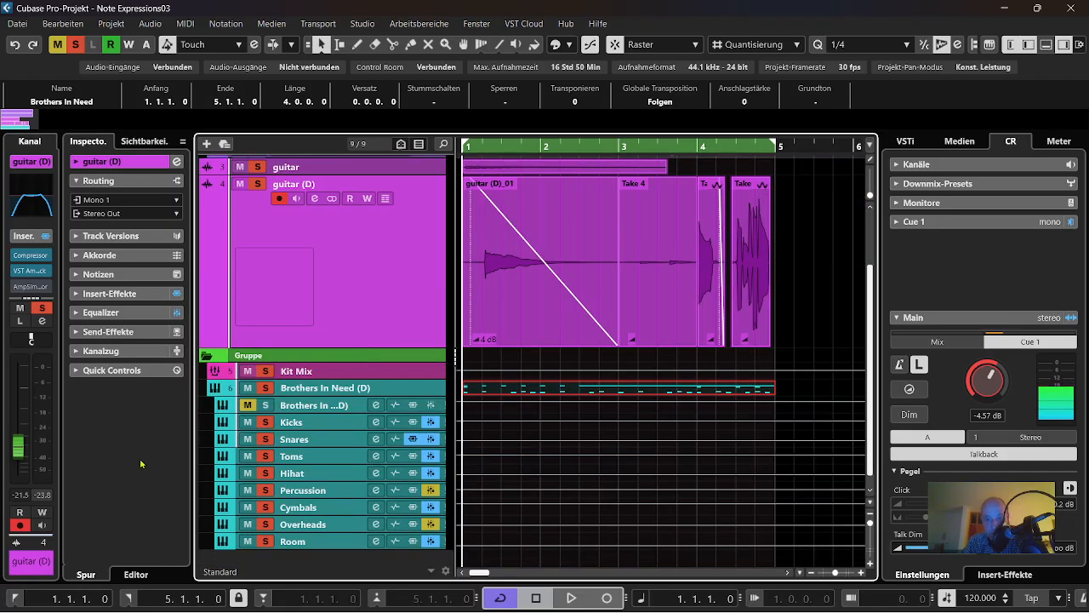
{"action": "scroll", "coordinate": [324, 455], "scroll_direction": "up", "scroll_amount": 3}
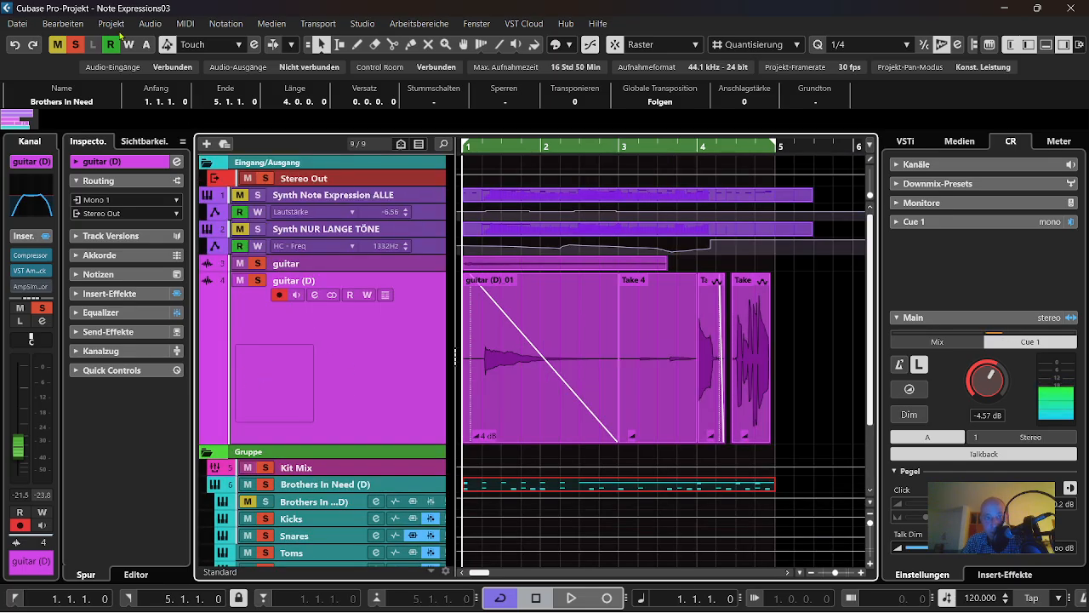
{"action": "left_click", "coordinate": [57, 45]}
{"action": "left_click", "coordinate": [74, 44]}
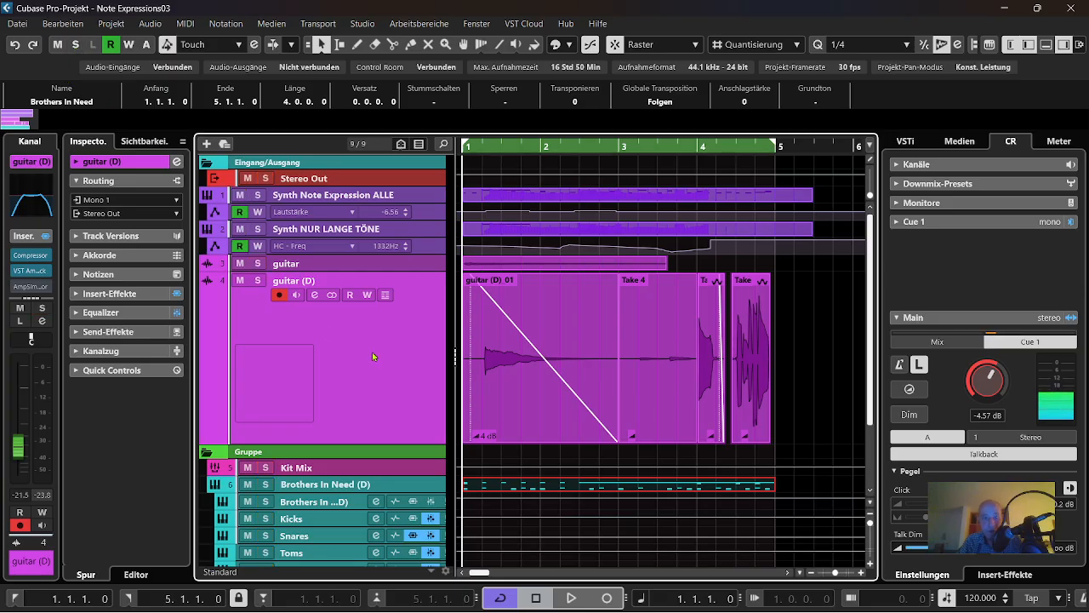
{"action": "key", "text": "space"}
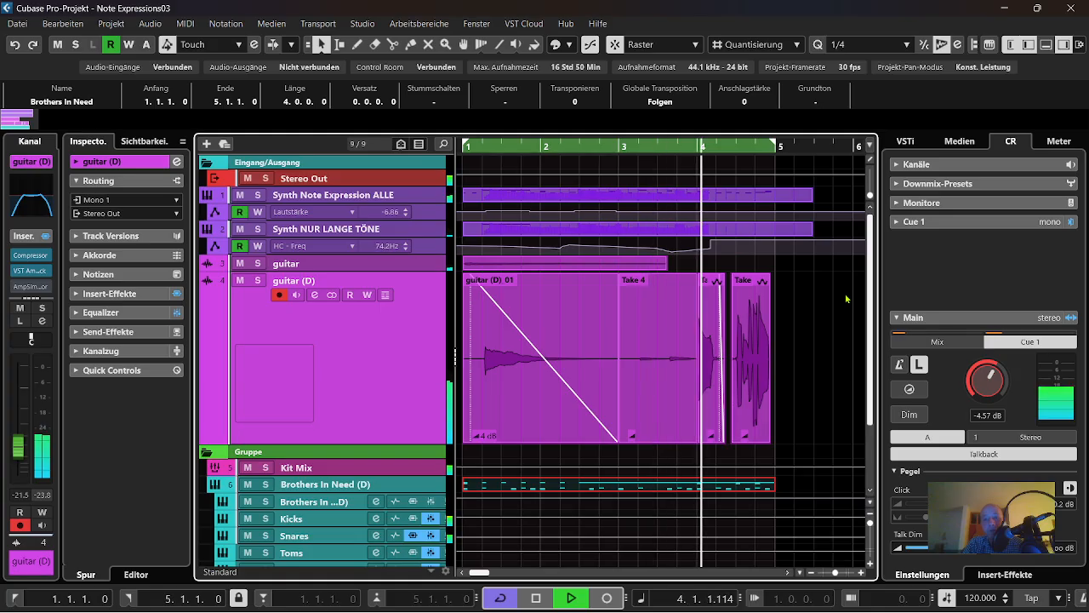
{"action": "key", "text": "space"}
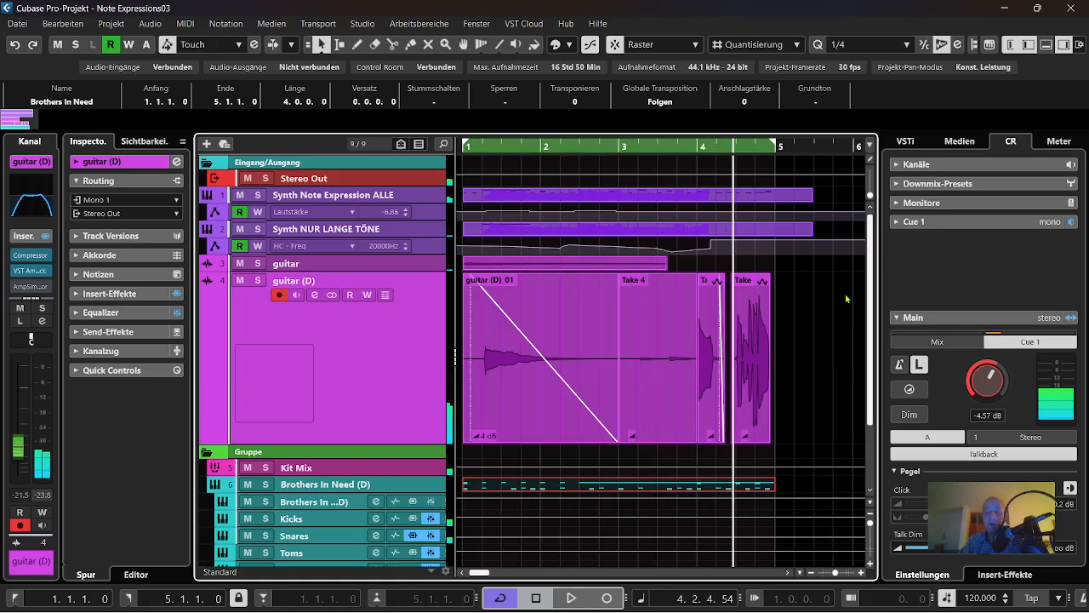